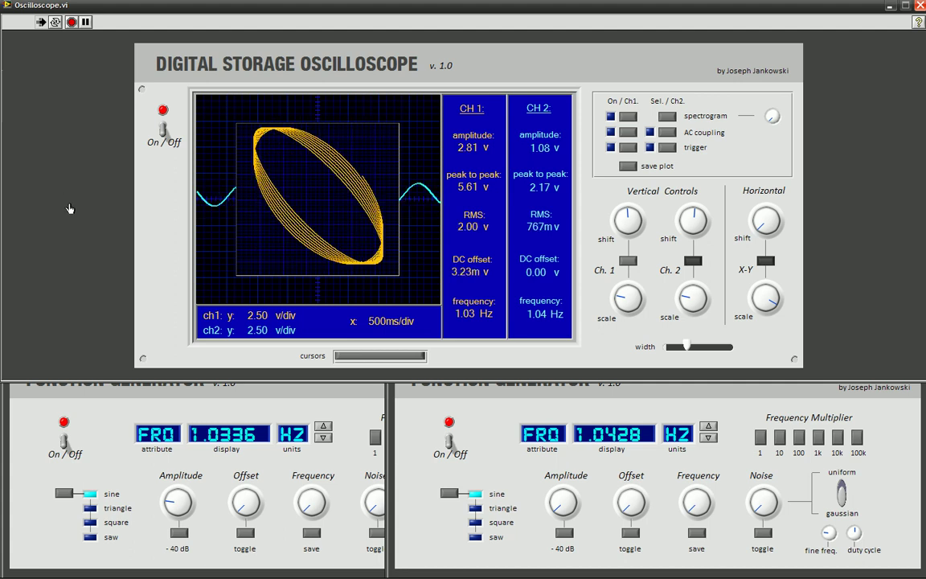
- Switch between the left and right function generators and the oscilloscope to compare them
left_click(108, 405)
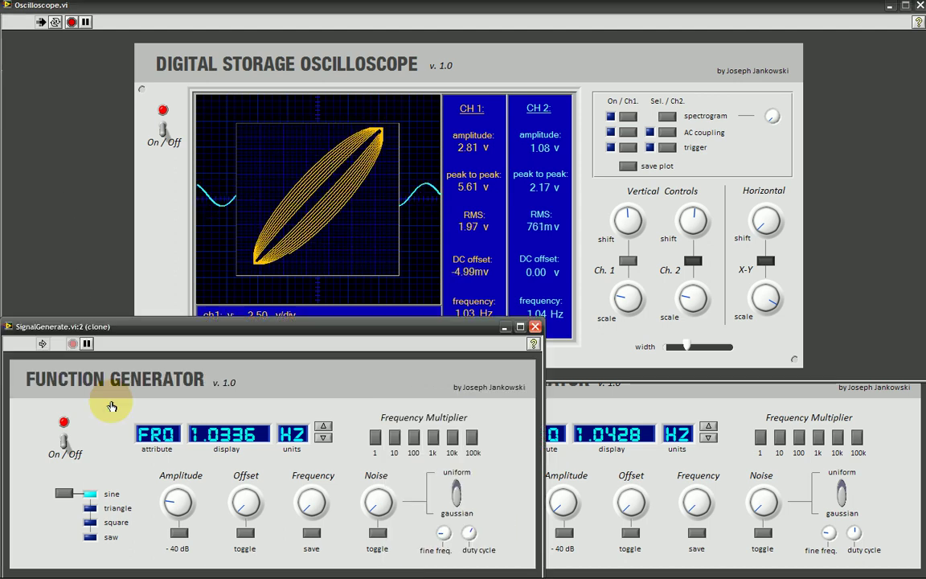
left_click(656, 421)
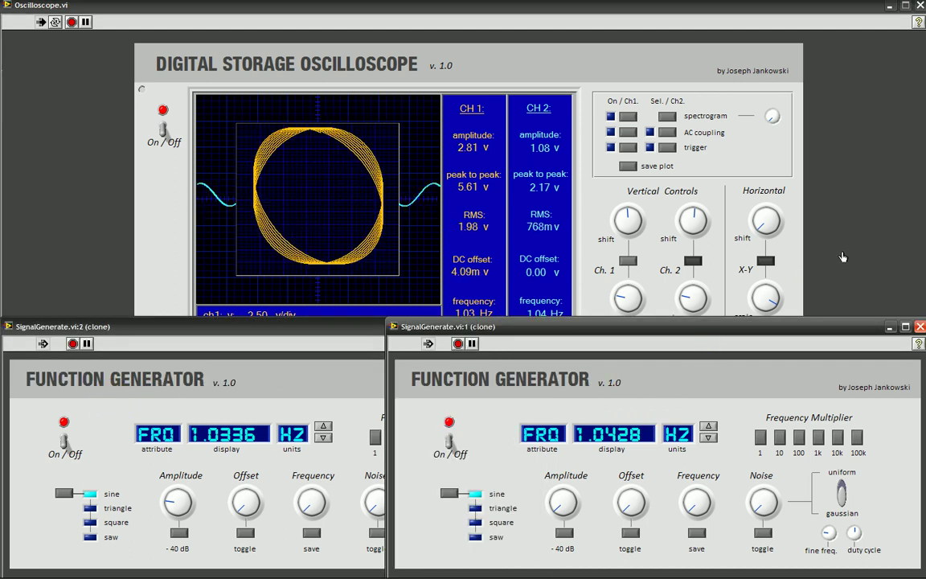
left_click(785, 258)
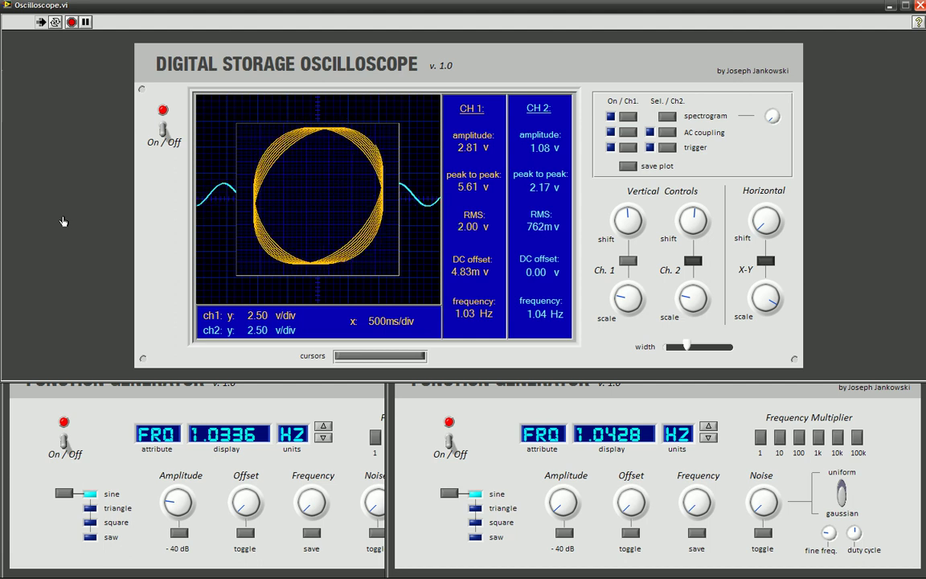
left_click(81, 391)
left_click(83, 257)
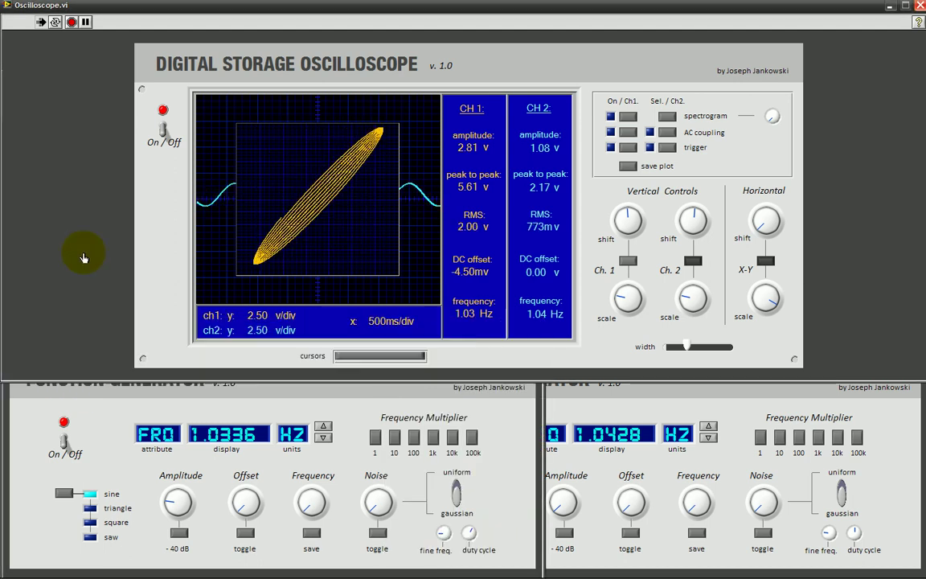
left_click(614, 388)
left_click(811, 258)
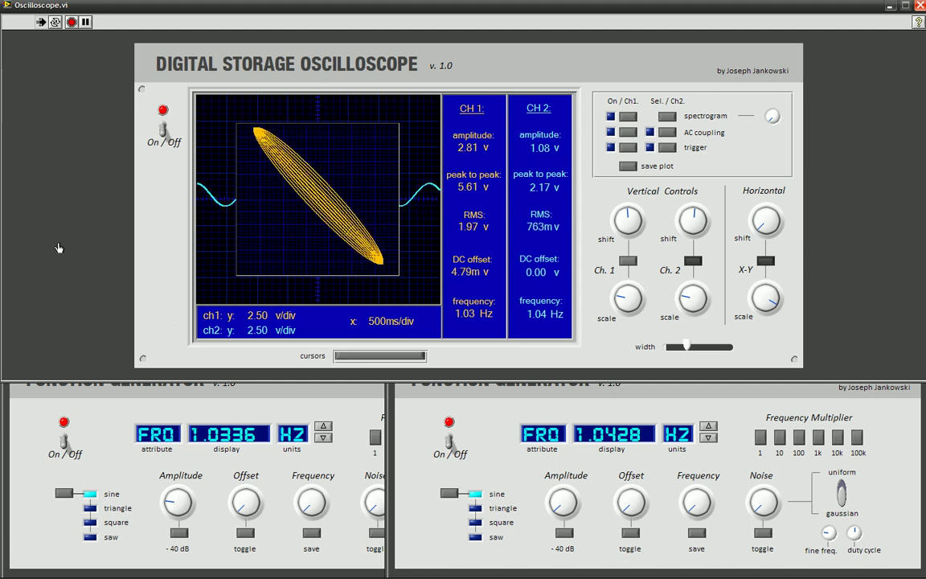
left_click(93, 371)
left_click(92, 301)
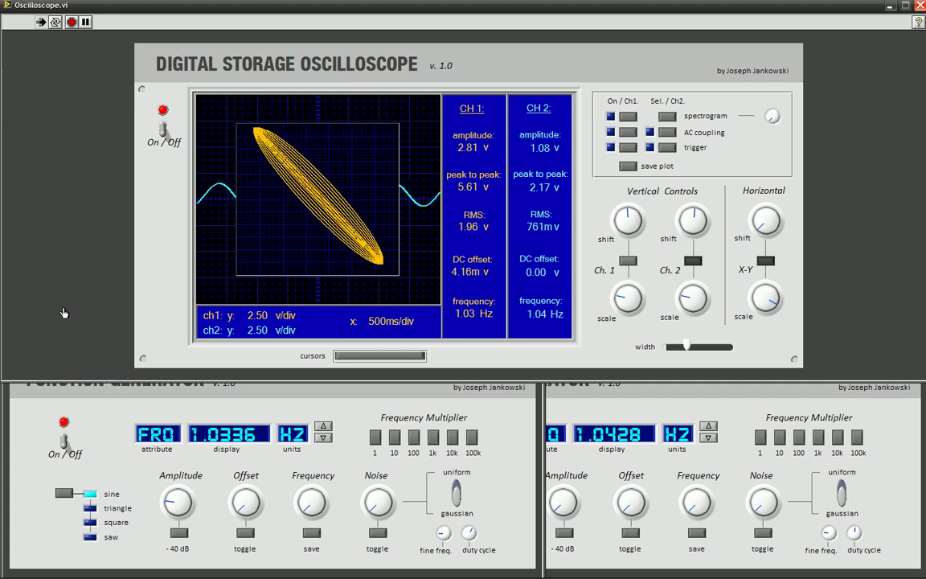
left_click(93, 383)
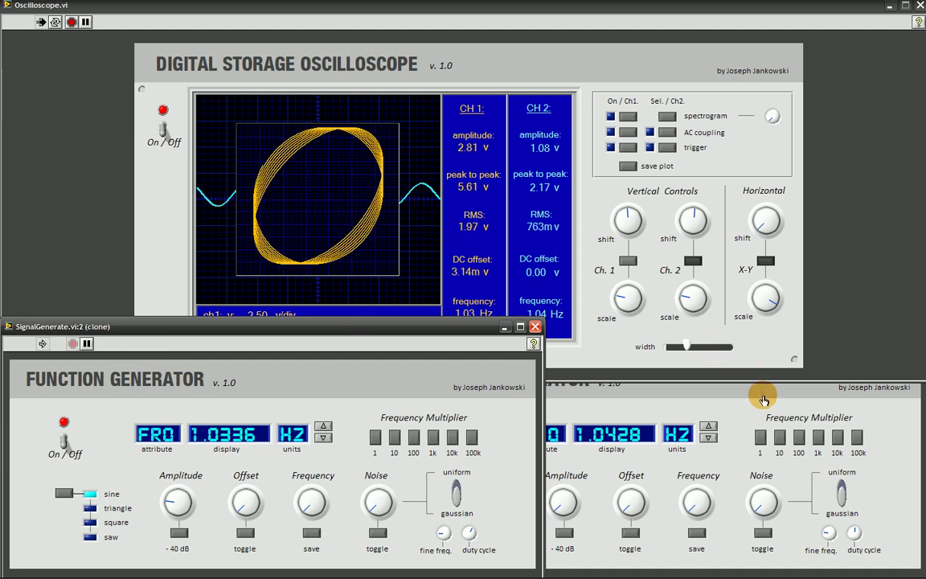
left_click(764, 398)
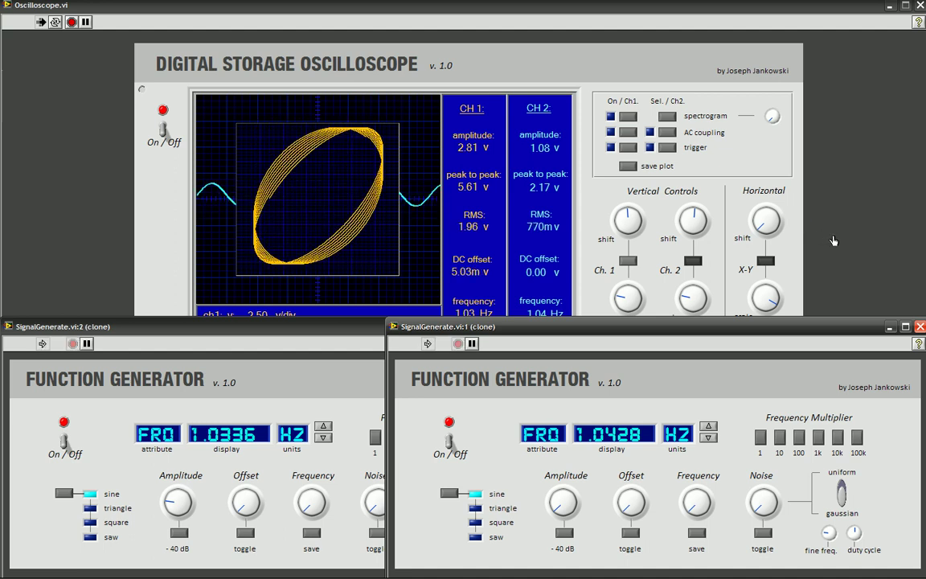
left_click(853, 223)
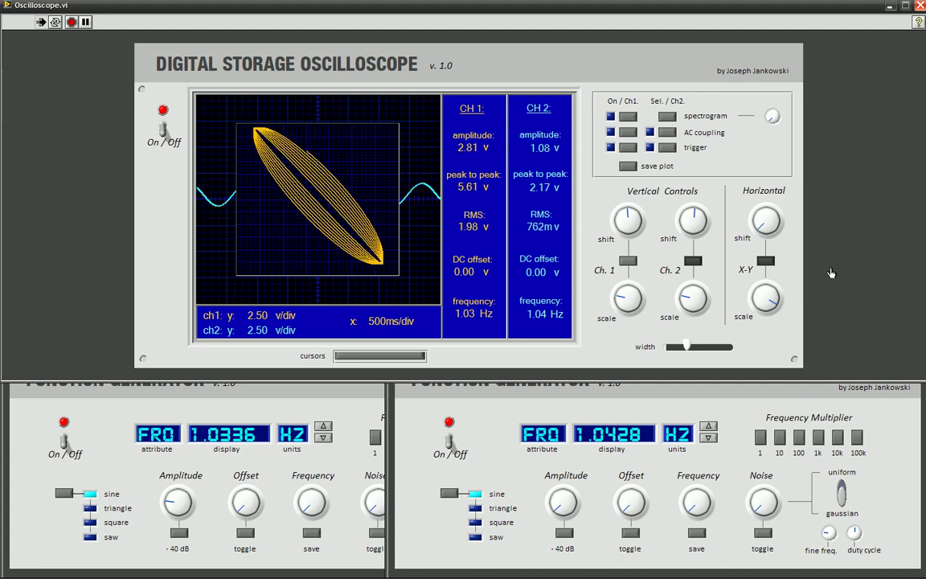
- Adjust the horizontal time scale and the channel 1 vertical shift, then recheck the right generator
left_click_drag(768, 296, 738, 397)
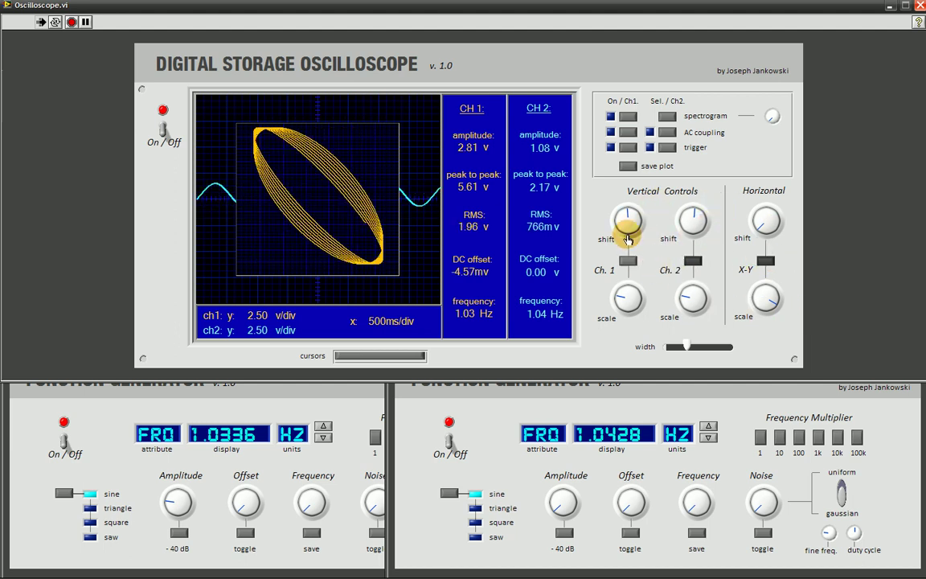
left_click_drag(627, 230, 608, 209)
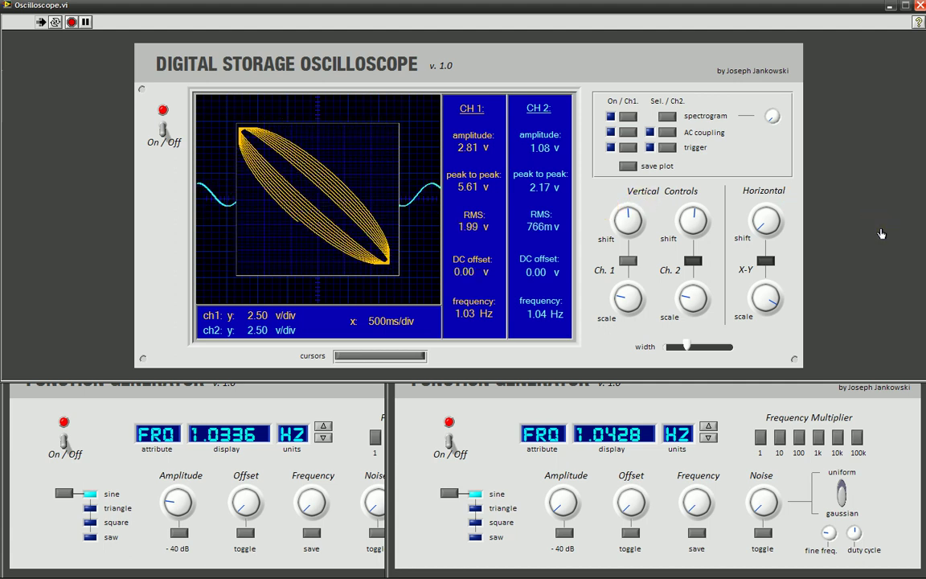
left_click(748, 384)
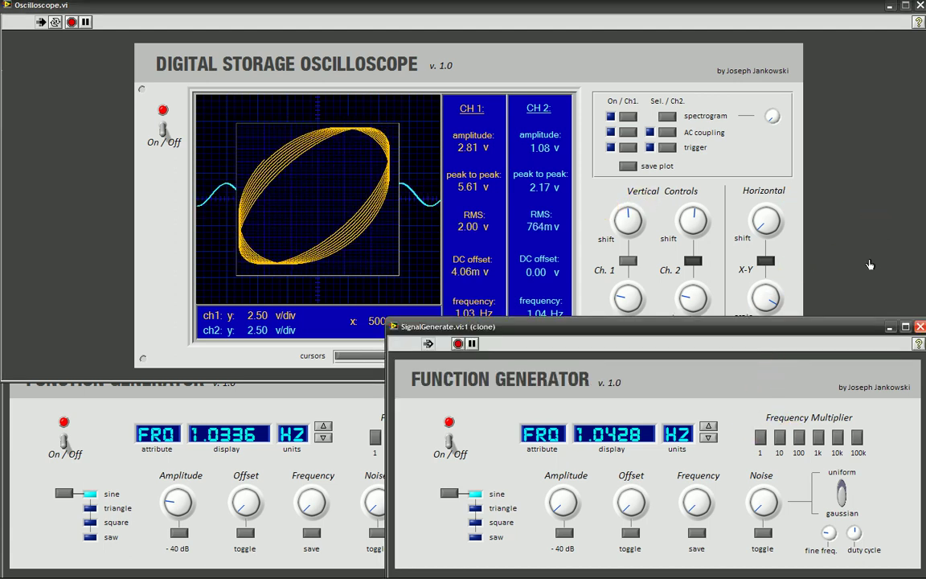
left_click(872, 259)
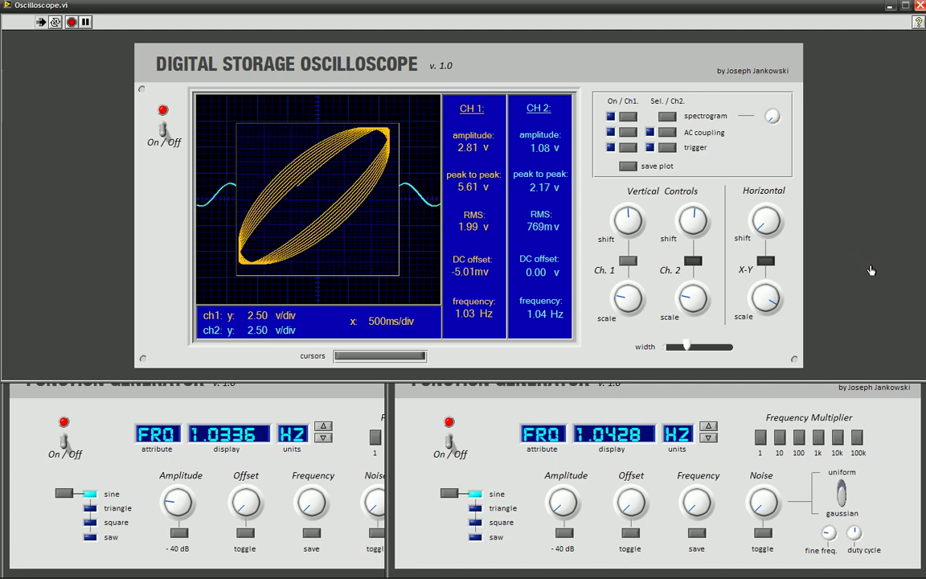
left_click(892, 407)
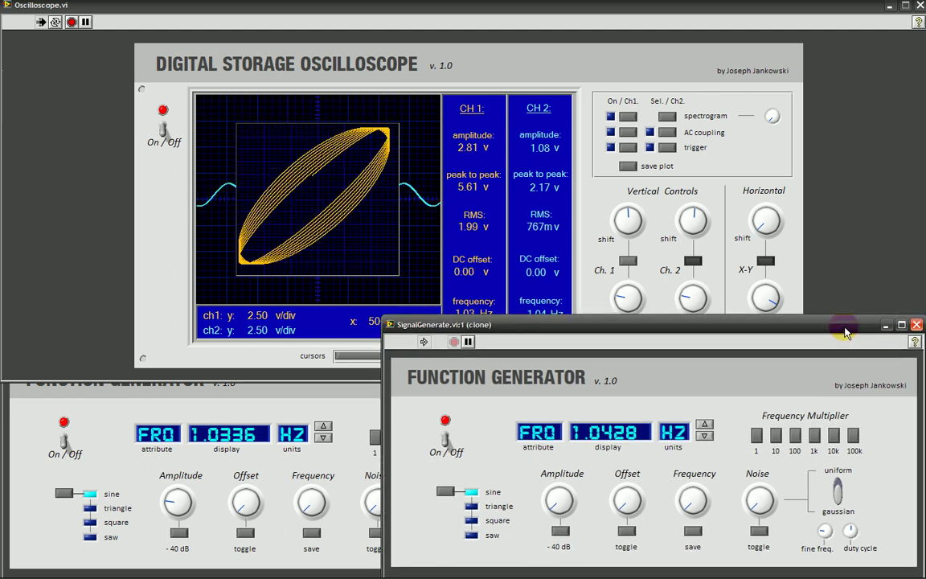
left_click(869, 276)
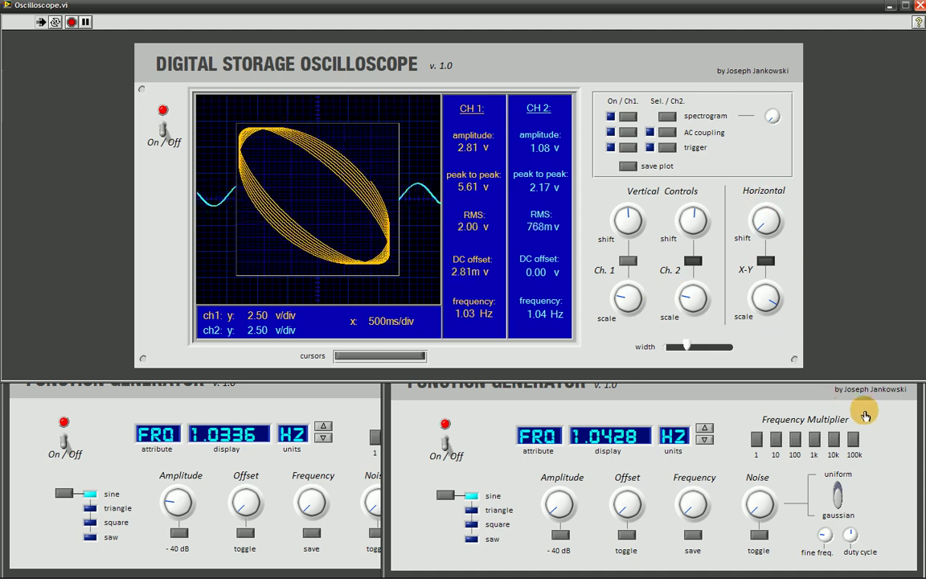
- Flip between both function generators and the oscilloscope again to watch the X-Y figure
left_click(309, 391)
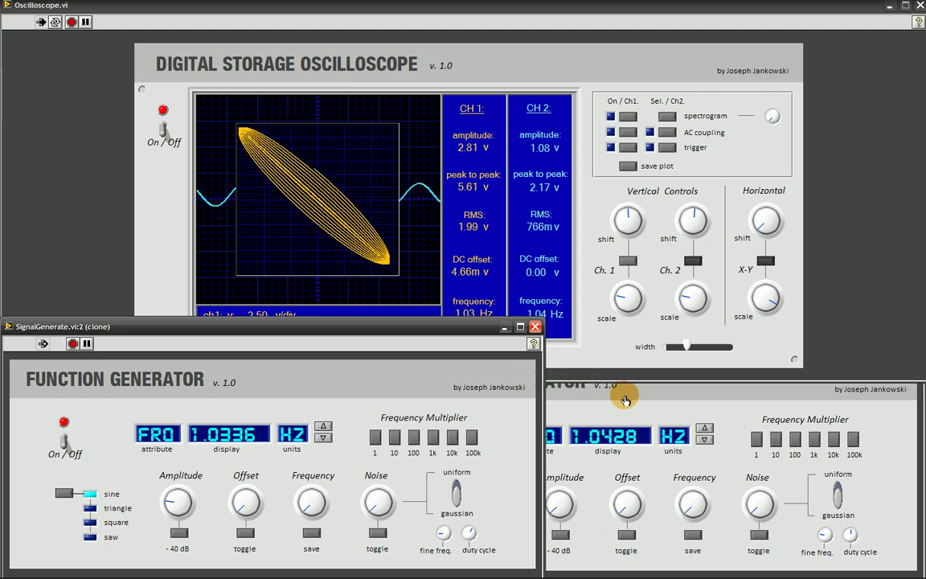
left_click(626, 399)
left_click(595, 277)
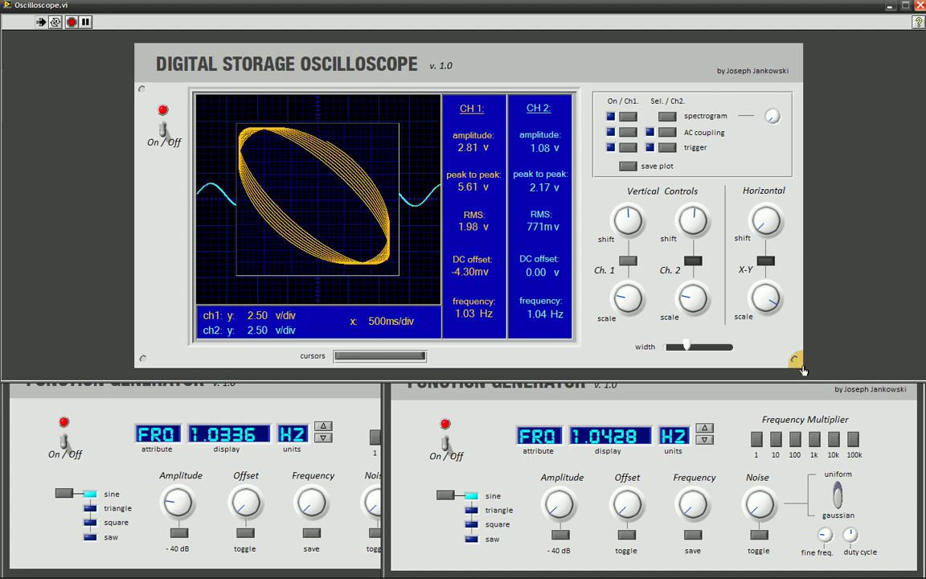
left_click(754, 414)
left_click(843, 264)
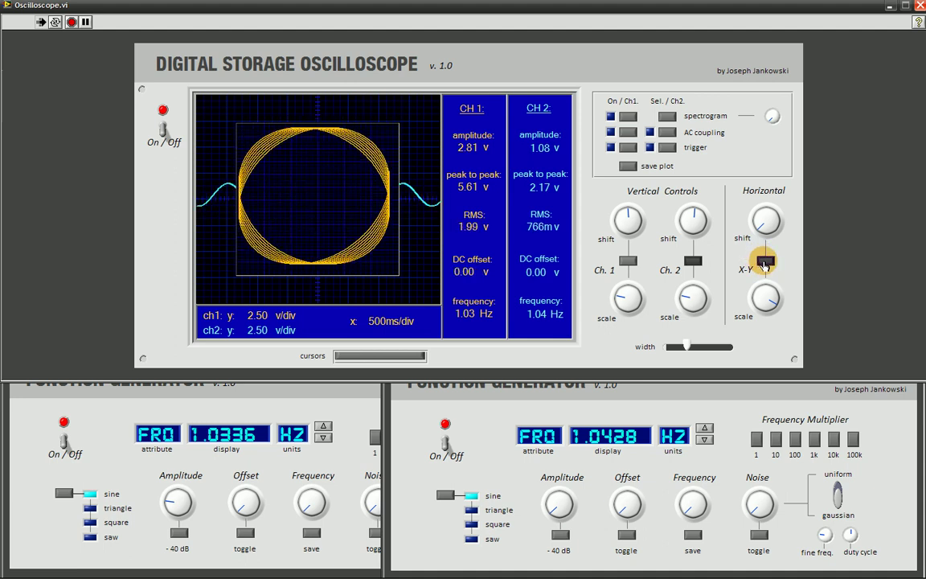
- Leave X-Y mode and toggle channel 2, then turn X-Y back on to restore the Lissajous figure
left_click(764, 262)
left_click(692, 259)
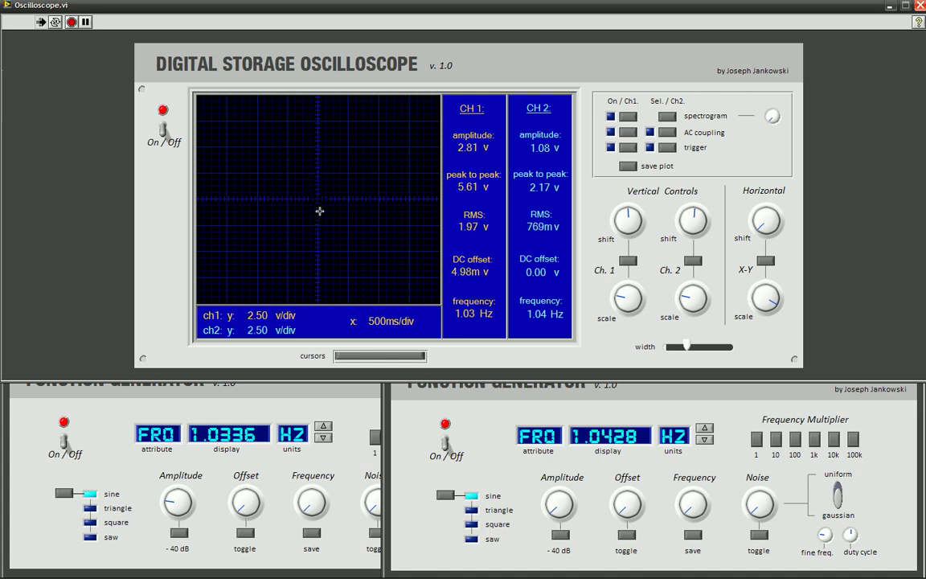
left_click(170, 226)
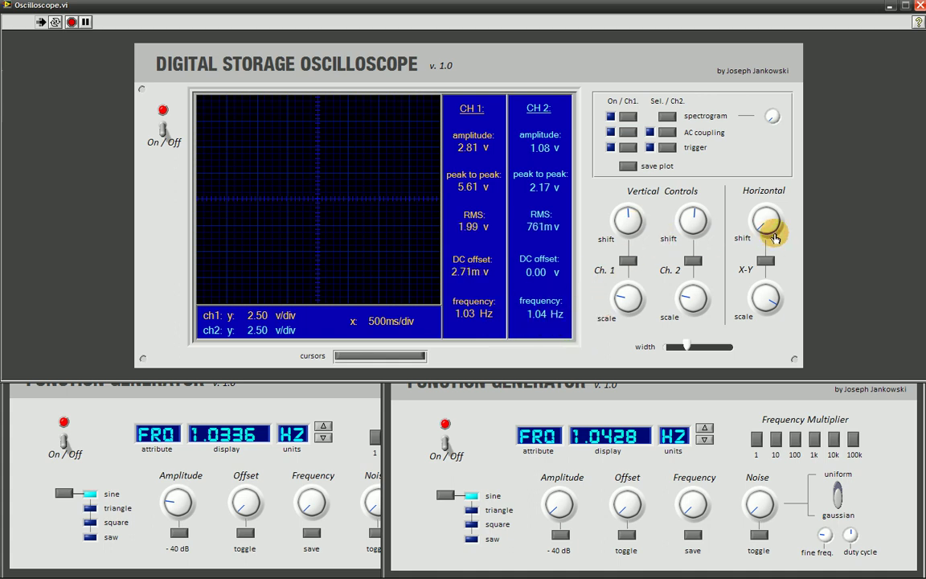
left_click(767, 258)
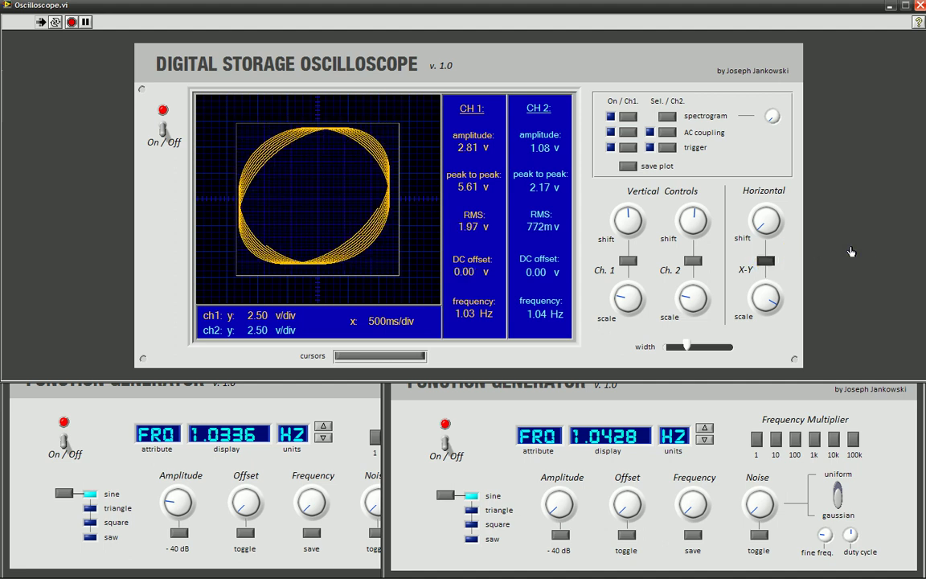
- Bring the left function generator to the front and shift its window slightly up-left
left_click(313, 397)
left_click(620, 388)
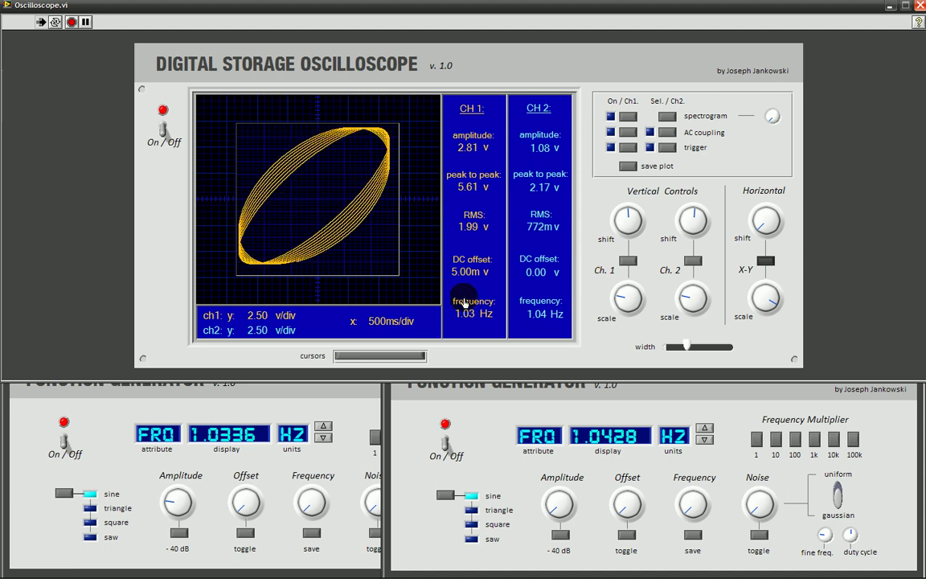
left_click(106, 393)
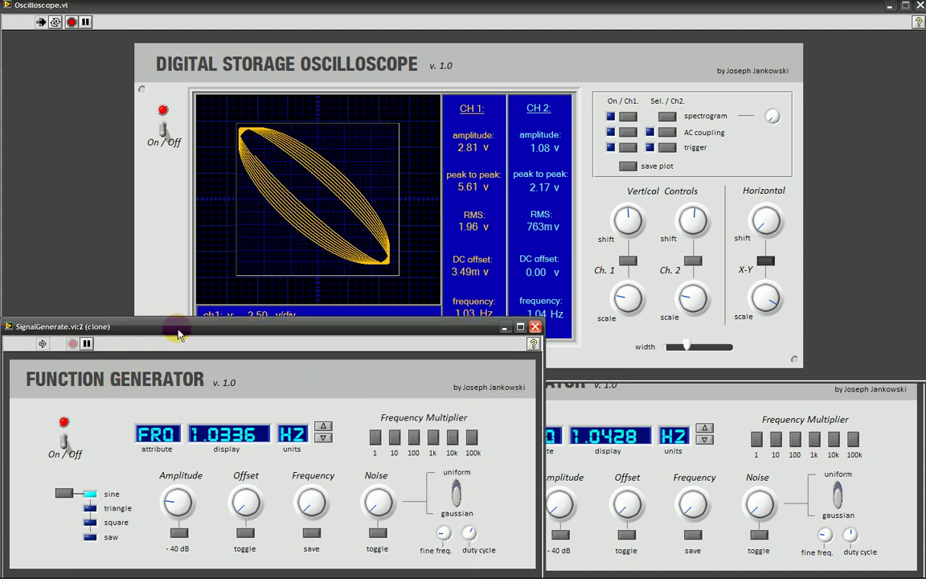
left_click_drag(183, 330, 179, 328)
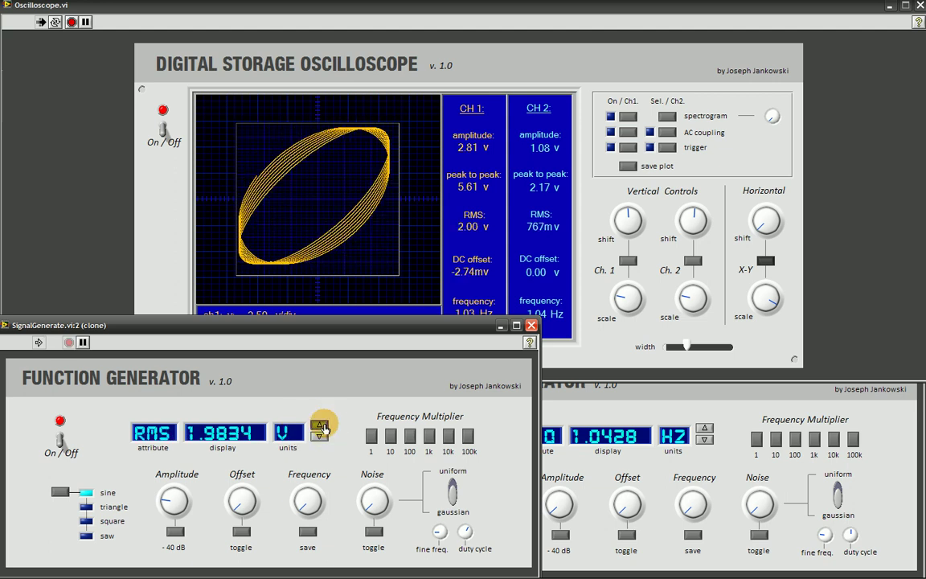
- Step the left generator's readout through RMS, amplitude and noise back to 1.0336 Hz frequency
left_click(322, 426)
left_click(321, 426)
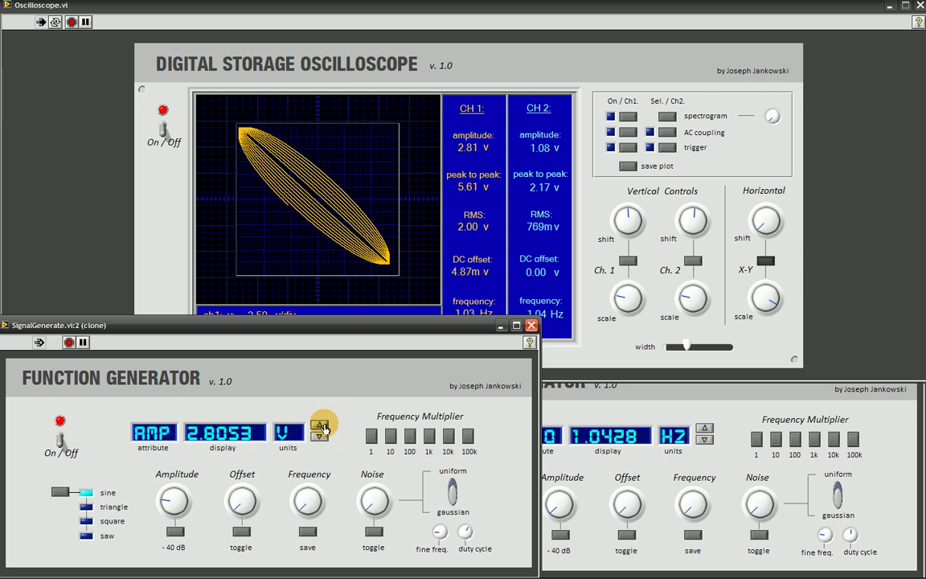
left_click(321, 425)
left_click(322, 425)
left_click(322, 425)
left_click(321, 425)
left_click(321, 431)
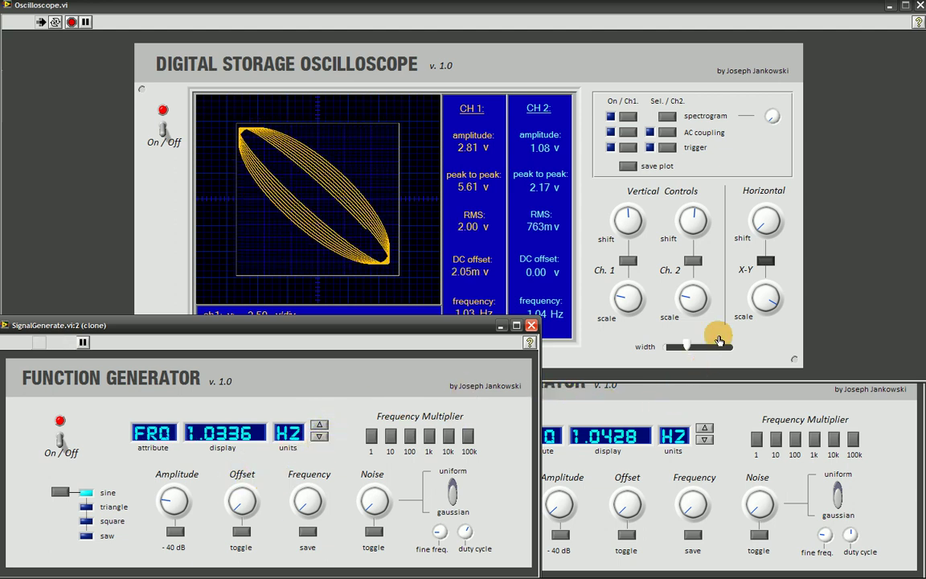
- Bring the oscilloscope forward in X-Y mode, showing the Lissajous ellipse at 1.03 Hz and 1.04 Hz
left_click(566, 313)
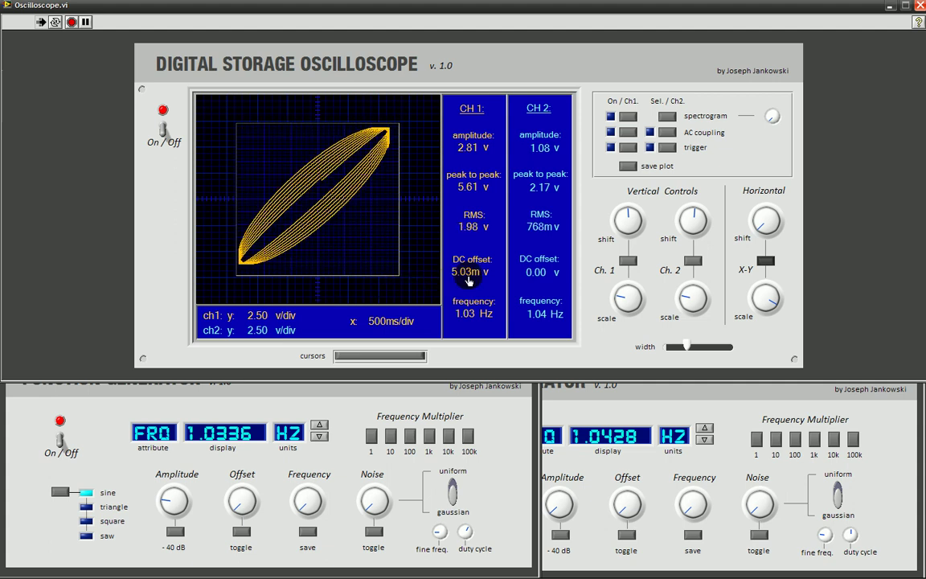
left_click(629, 287)
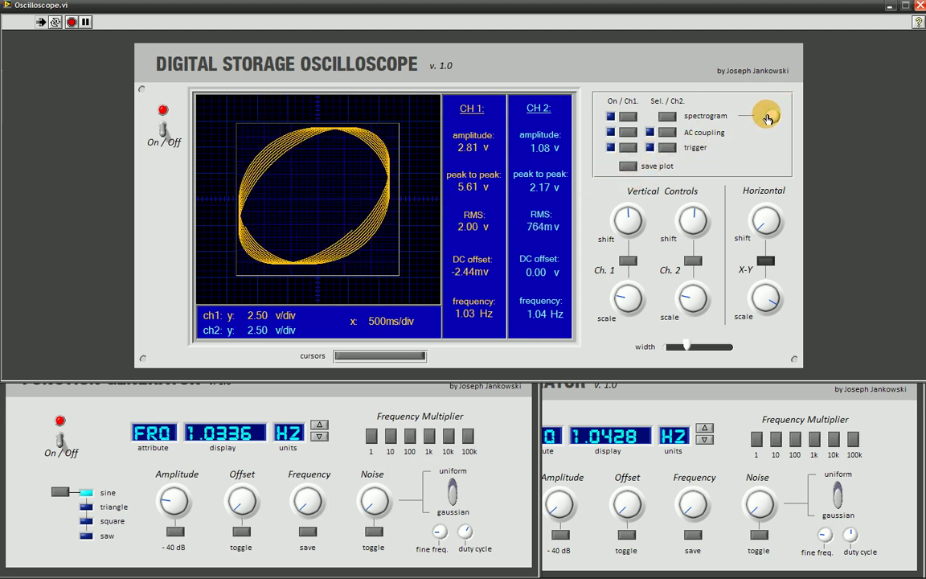
- Drag the spectrogram knob slightly while the Lissajous figure opens toward a near-circle
mouse_move(767, 119)
left_mouse_down()
mouse_move(789, 132)
mouse_move(636, 120)
mouse_move(619, 128)
mouse_move(666, 121)
mouse_move(698, 197)
left_mouse_up()
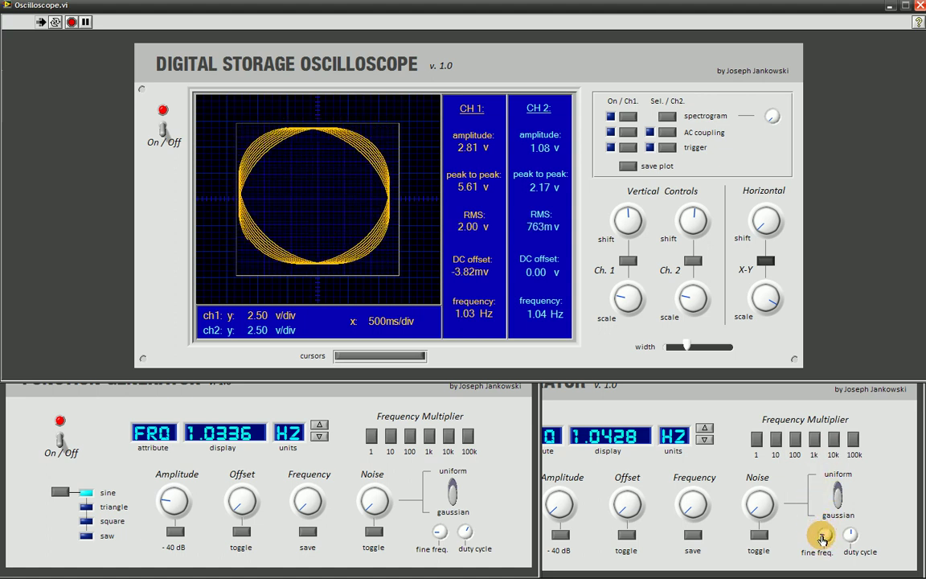
- Fine-tune the second generator's frequency around 1.0225 Hz, briefly turning channel 1 triggering on and off
left_click(748, 466)
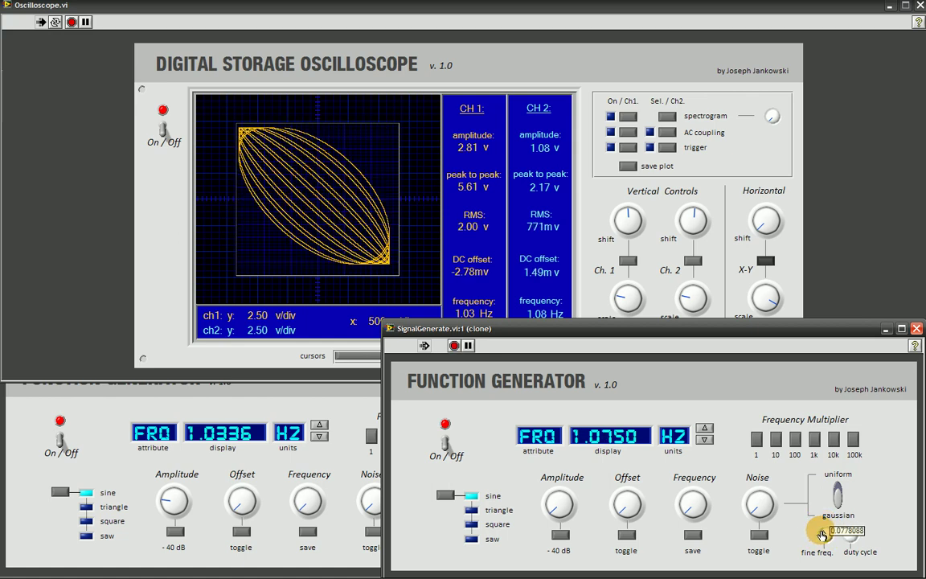
left_click_drag(828, 534, 833, 535)
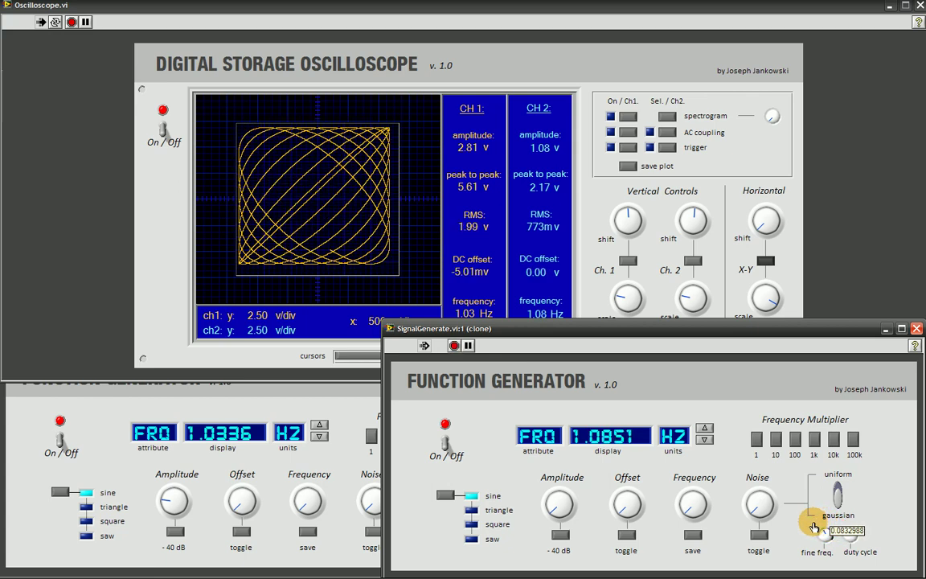
left_click_drag(808, 528, 802, 526)
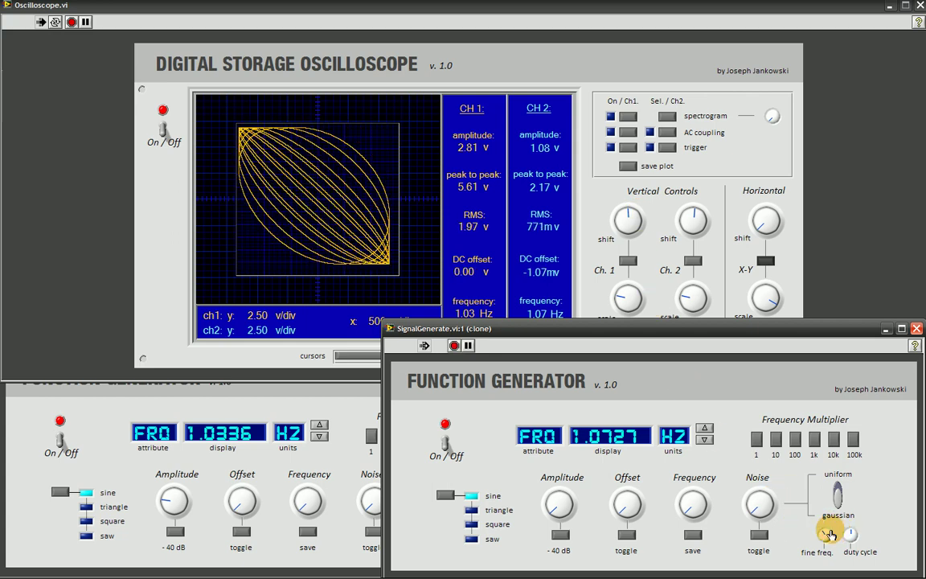
left_click_drag(819, 543, 817, 540)
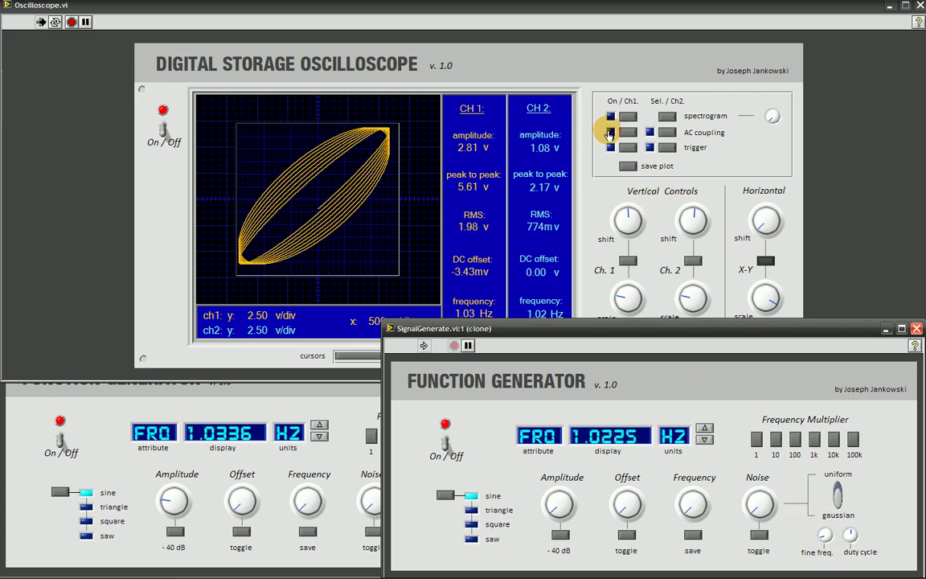
left_click(628, 147)
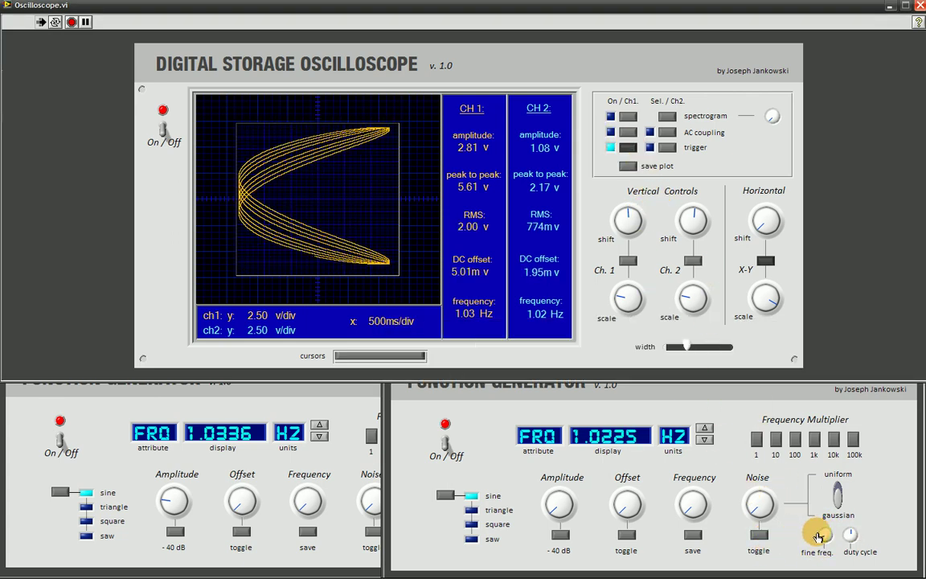
left_click(823, 536)
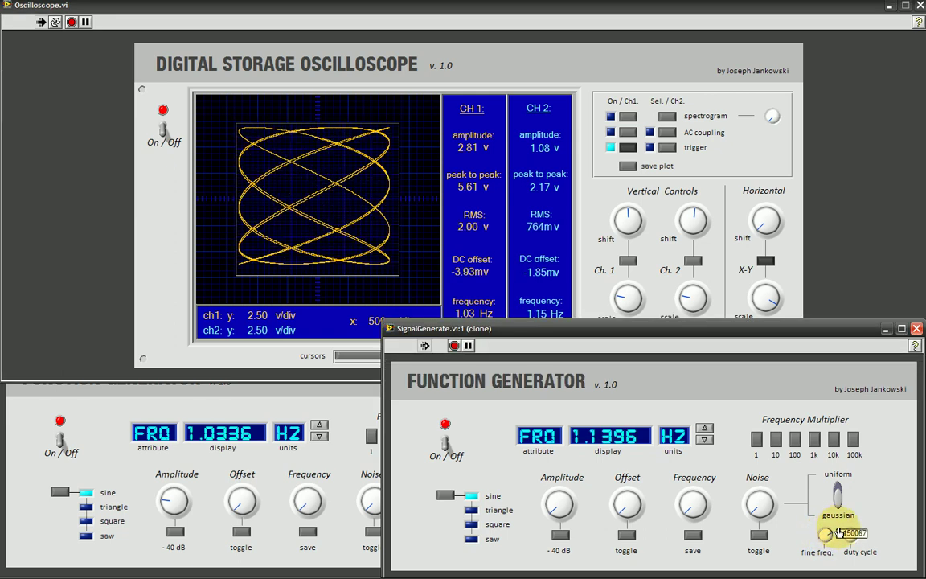
left_click_drag(839, 532, 812, 533)
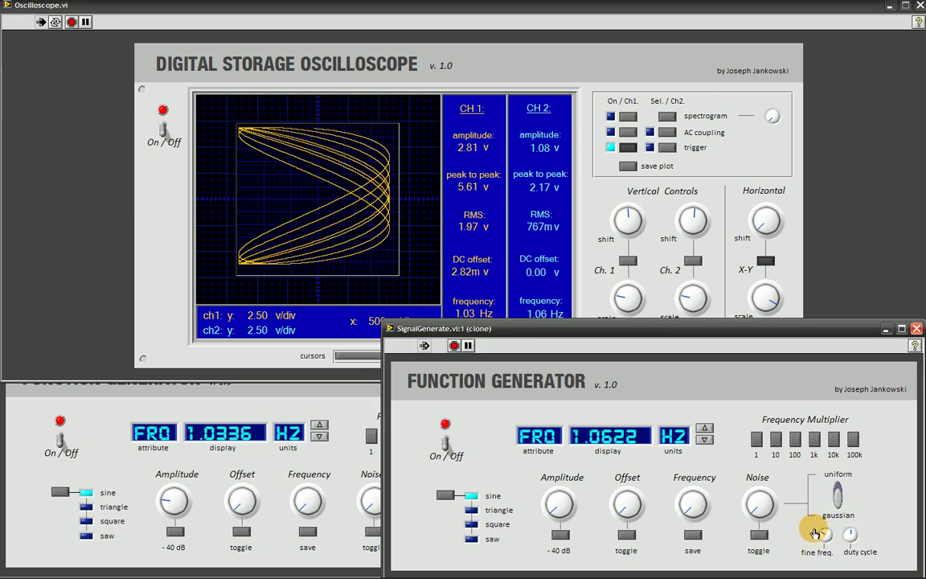
left_click(628, 149)
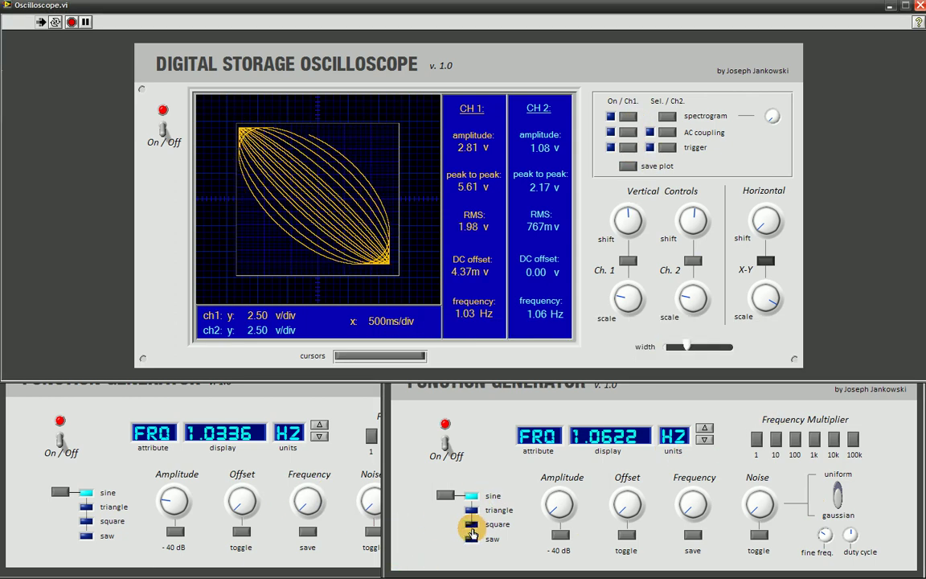
- Switch the second generator through square to a saw wave at about 1.0244 Hz
left_click(445, 496)
left_click(445, 497)
left_click(444, 497)
left_click(442, 498)
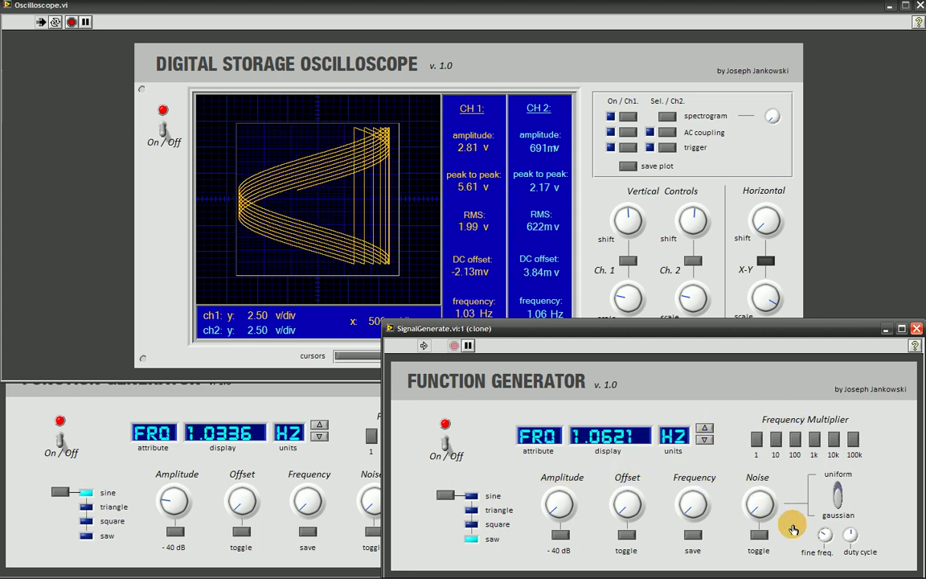
left_click_drag(821, 543, 817, 537)
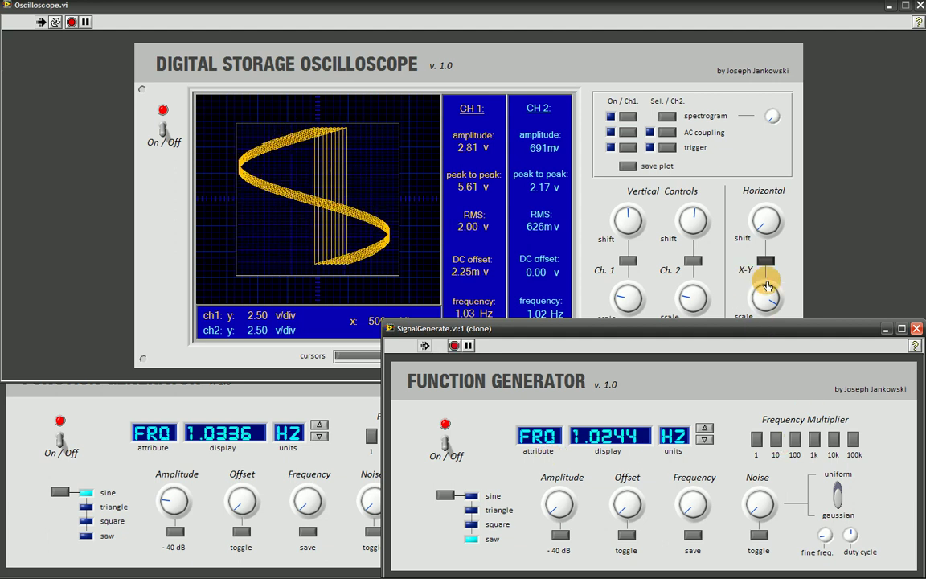
left_click(759, 259)
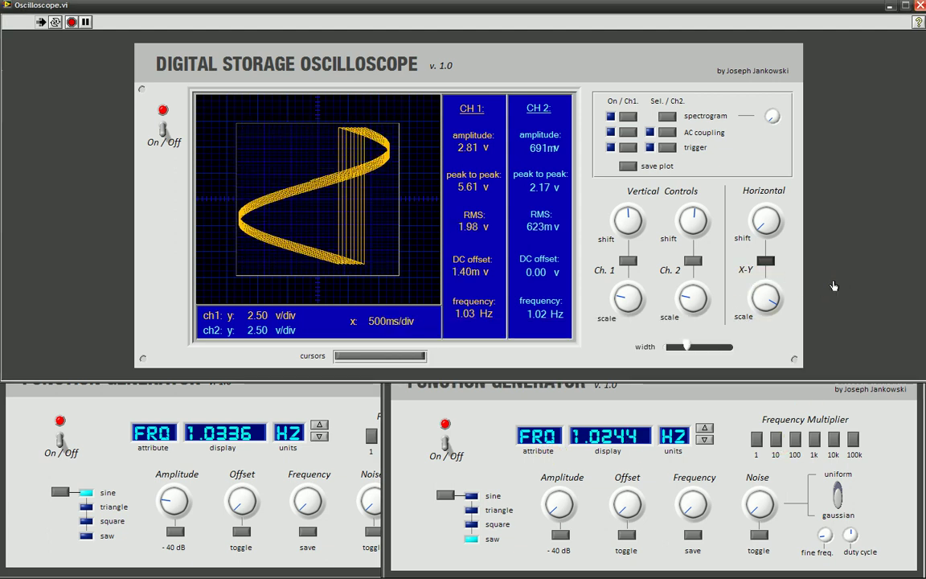
left_click(764, 261)
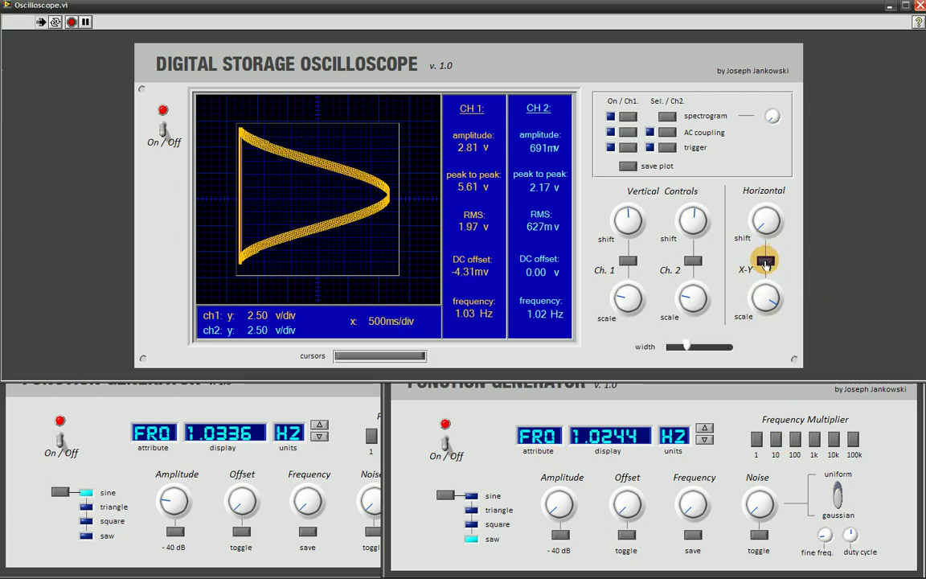
- Leave X-Y mode, toggle the channel 1 and channel 2 traces, then return to X-Y
left_click(765, 260)
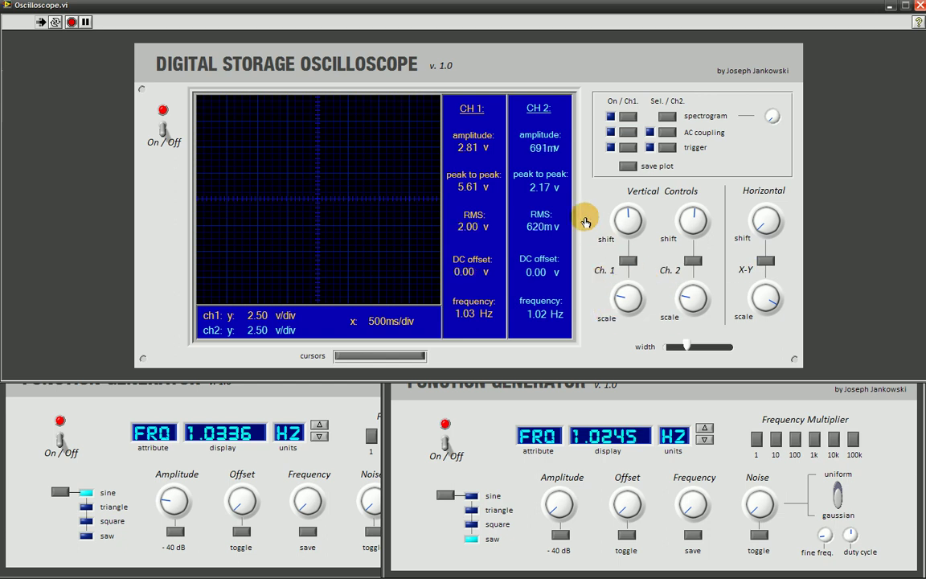
left_click(628, 263)
left_click(692, 262)
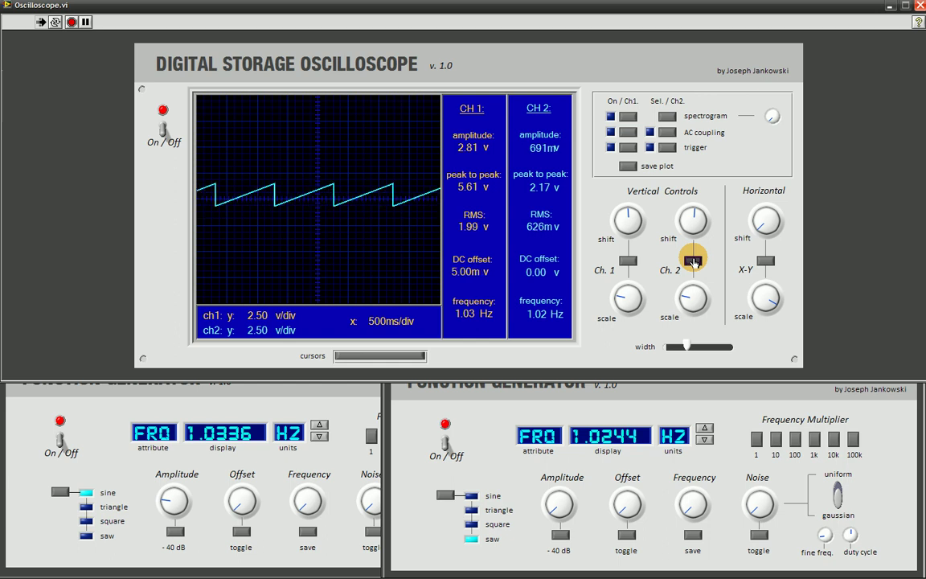
left_click(764, 261)
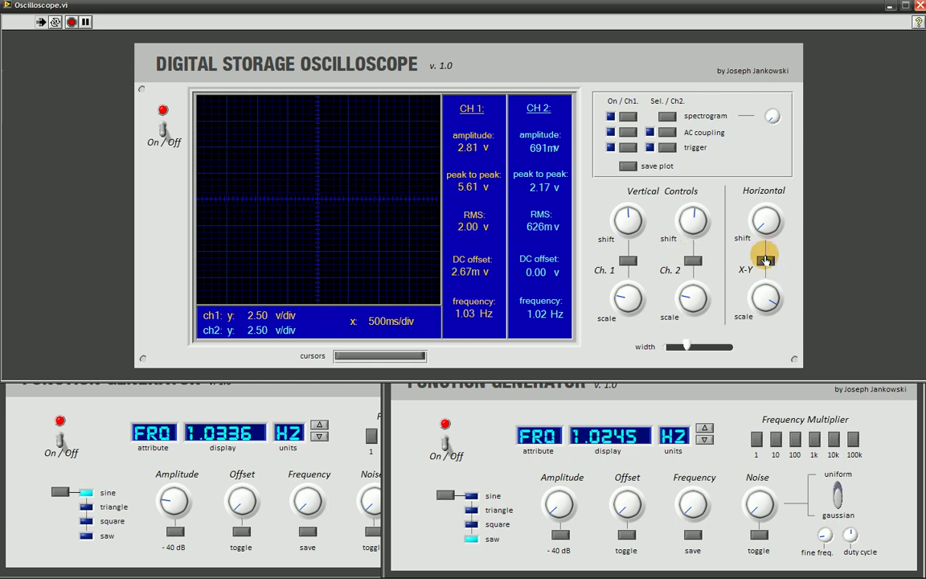
left_click(630, 264)
left_click(765, 260)
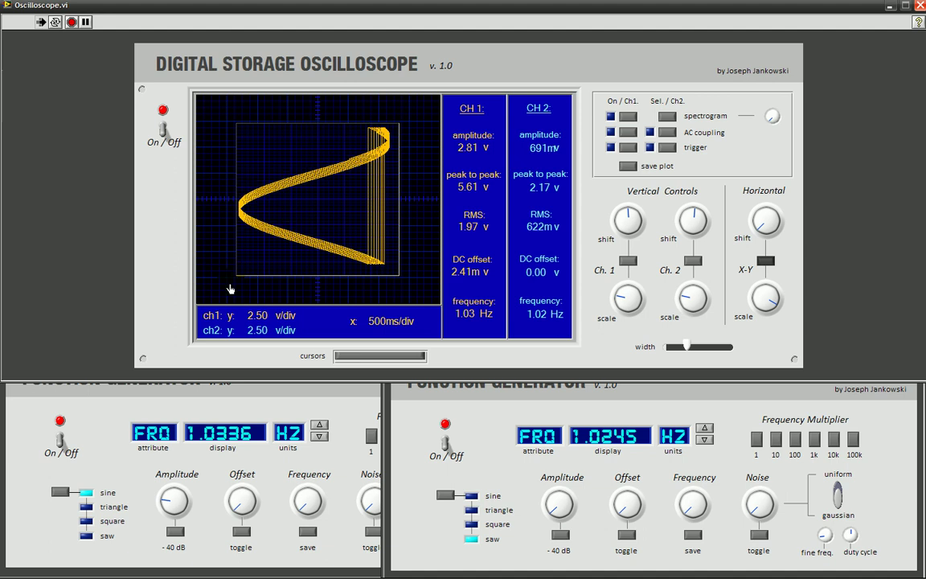
- Exit X-Y mode and show only channel 1's sine as a time trace at 500 ms/div
left_click(153, 292)
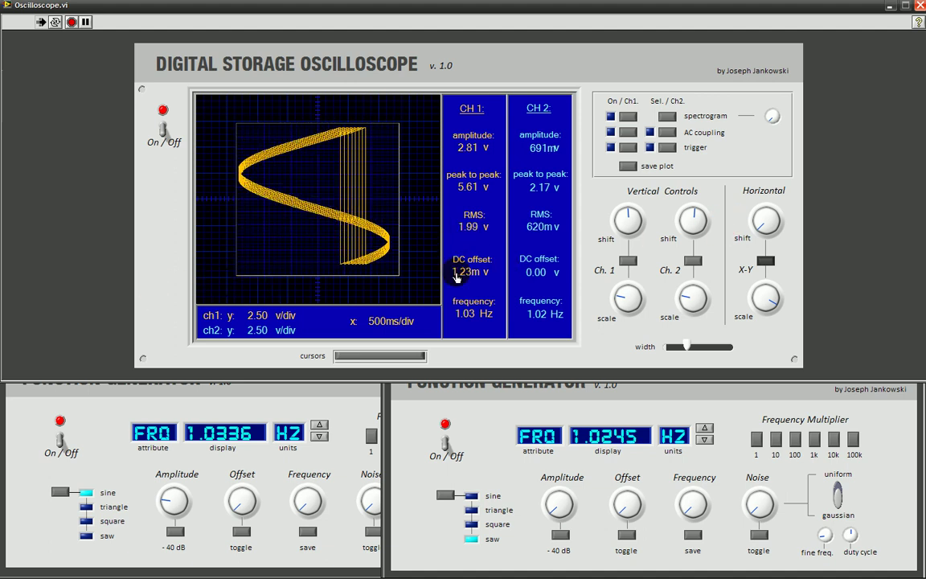
left_click(765, 260)
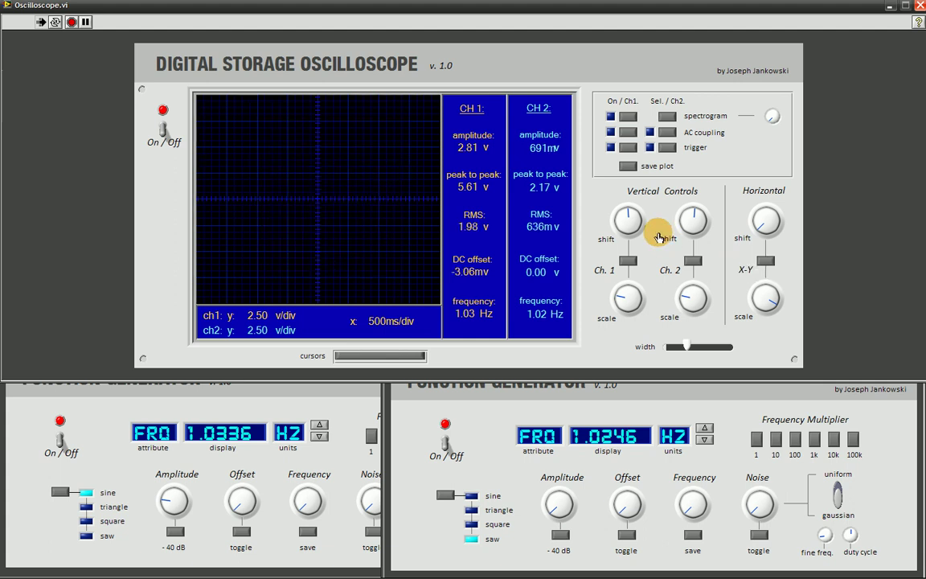
left_click_drag(594, 242, 634, 241)
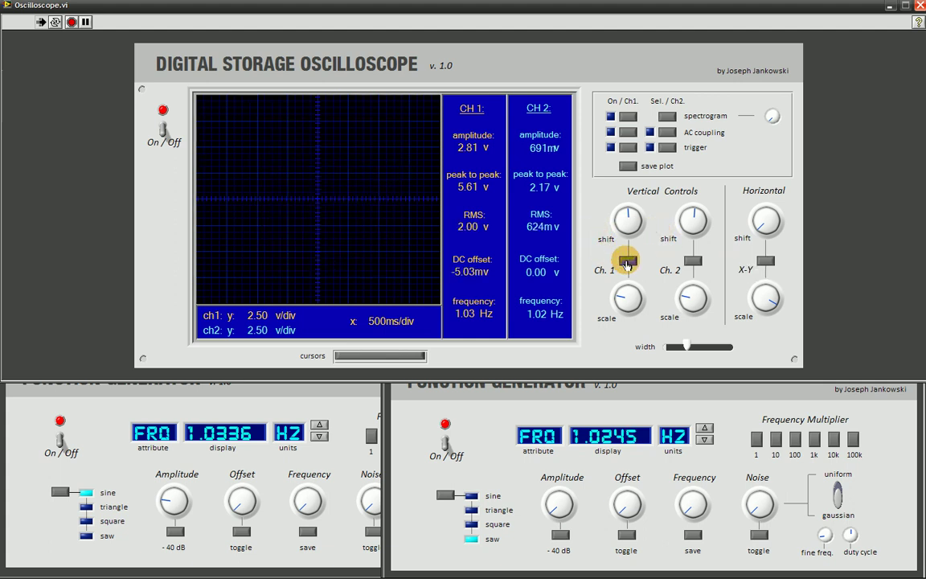
left_click(627, 262)
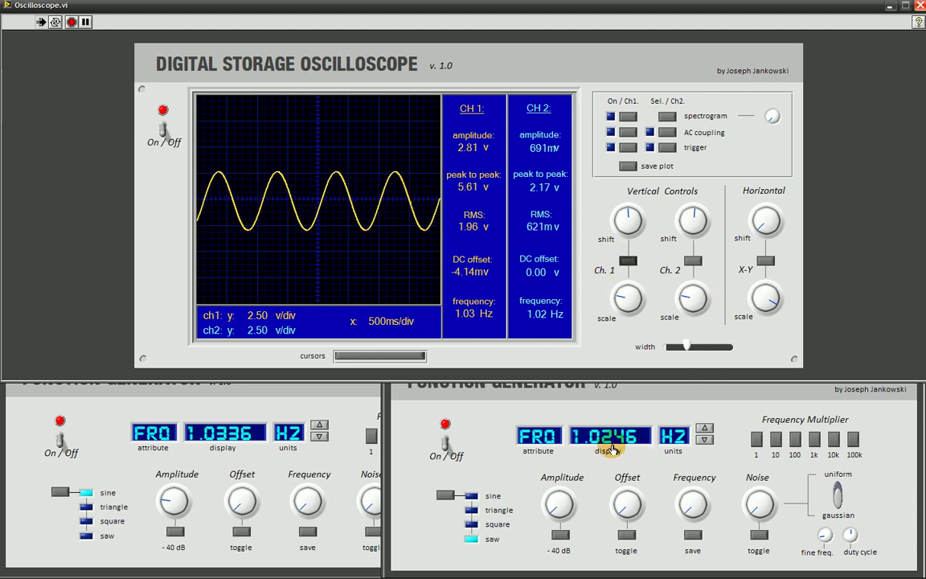
- Retune the second generator to 1.0000 Hz and the first to 1.0778 Hz, toggling the trigger setting
mouse_move(826, 537)
left_mouse_down()
mouse_move(832, 543)
mouse_move(823, 549)
left_mouse_up()
left_click(334, 470)
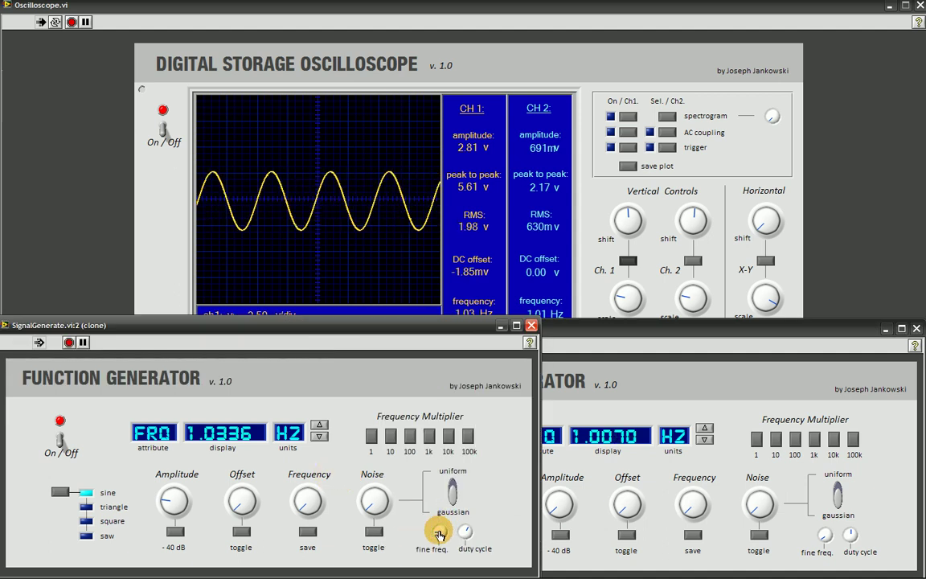
left_click_drag(439, 541, 445, 525)
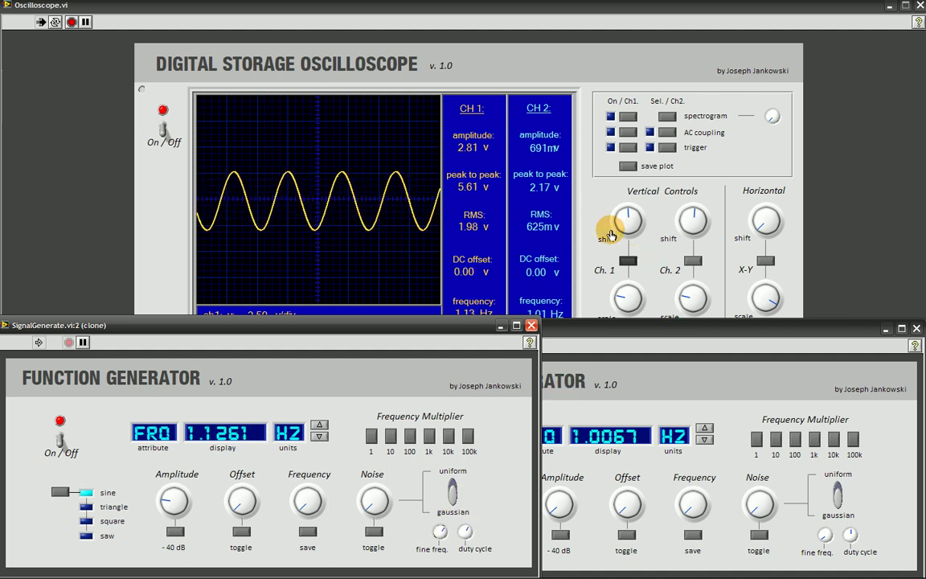
left_click(587, 251)
left_click(648, 151)
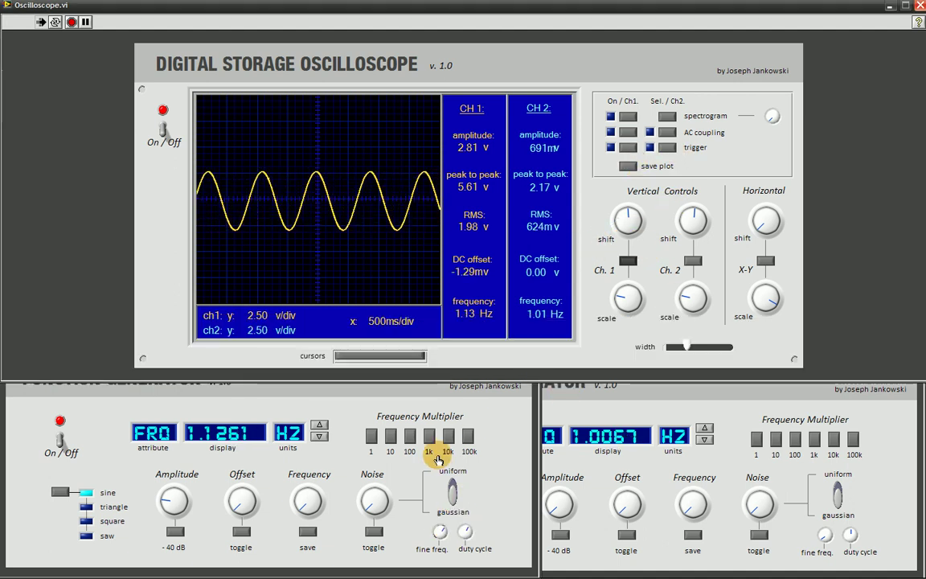
left_click_drag(441, 528, 444, 527)
- Turn on triggering with the Ch1 and Ch2 trigger buttons so both trigger indicators light
left_click(629, 149)
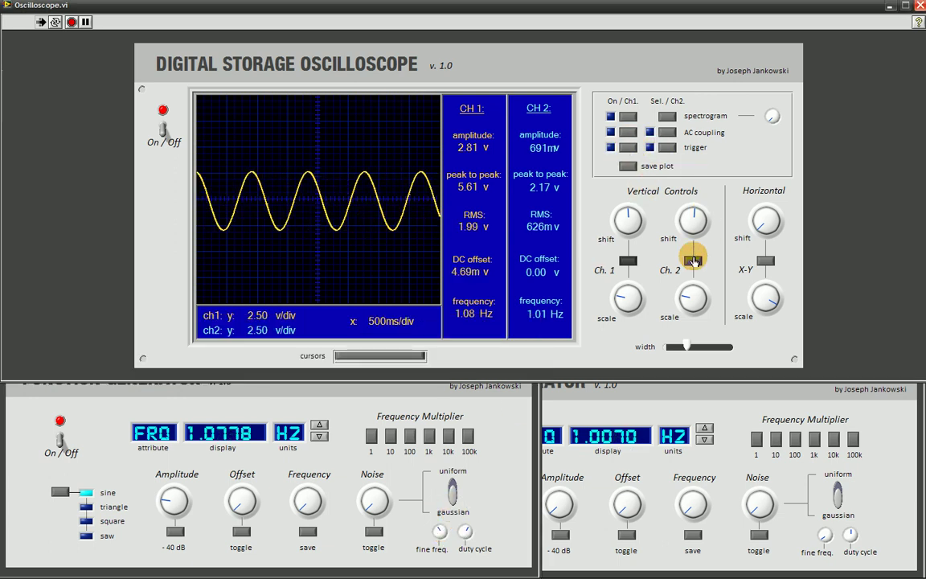
left_click(670, 148)
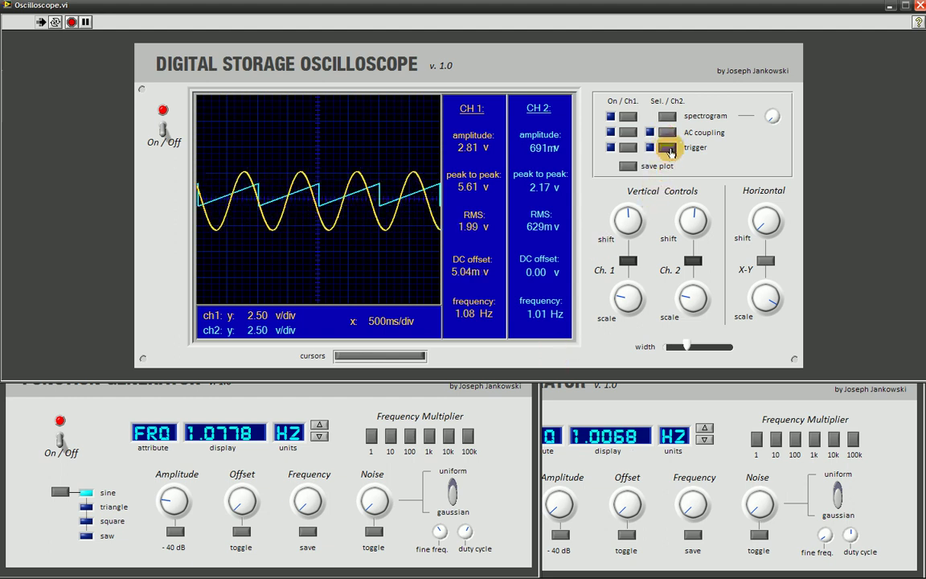
left_click(630, 149)
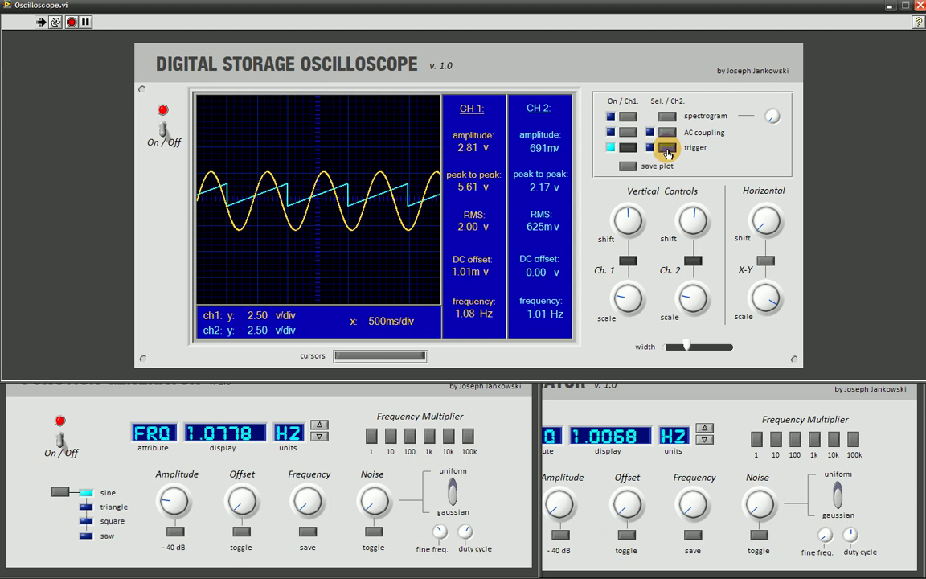
left_click(630, 148)
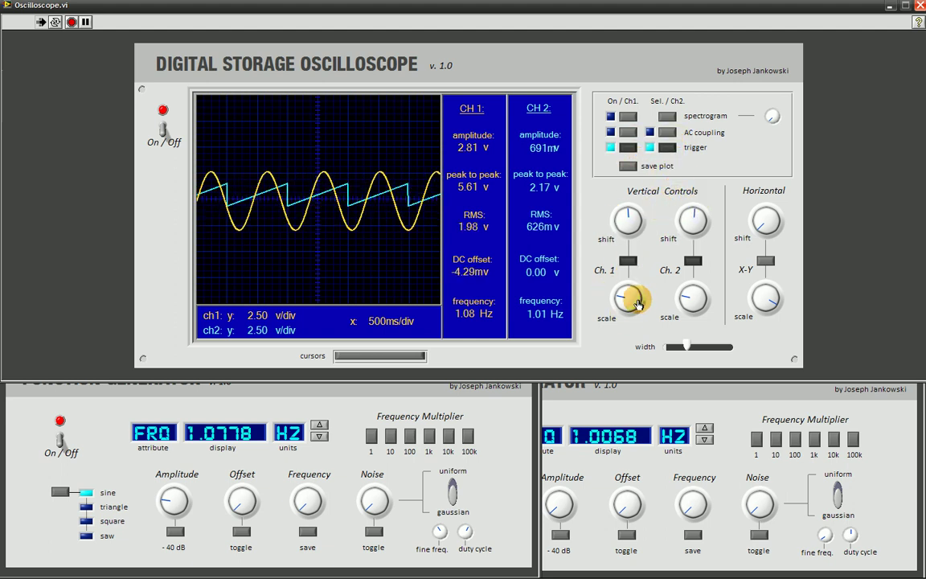
- Try several vertical scales, ending with channel 1 at 2.50 V/div and channel 2 at 500 mV/div
left_click_drag(622, 296, 621, 276)
mouse_move(682, 292)
left_mouse_down()
mouse_move(697, 288)
mouse_move(674, 307)
mouse_move(695, 294)
mouse_move(684, 288)
left_mouse_up()
left_click_drag(625, 297, 615, 302)
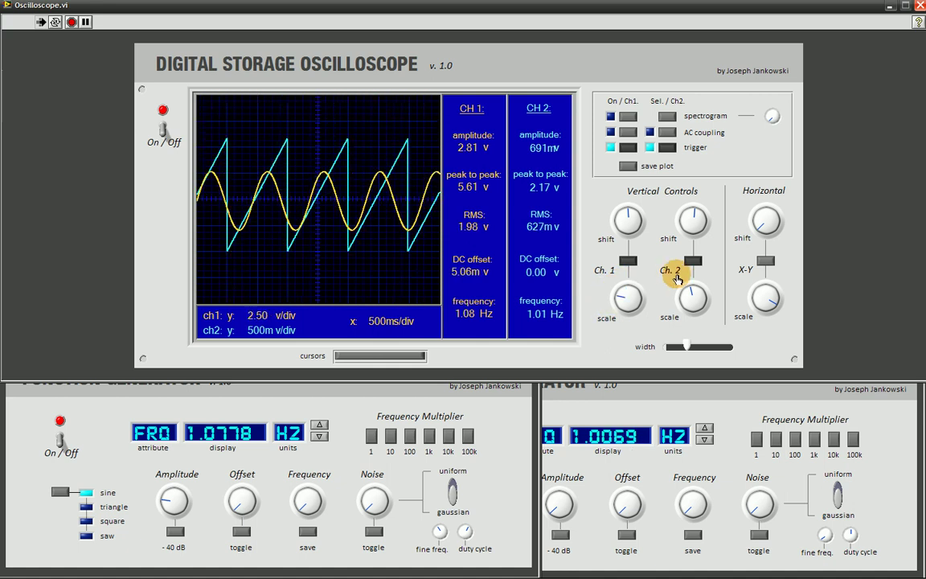
left_click_drag(697, 291, 679, 295)
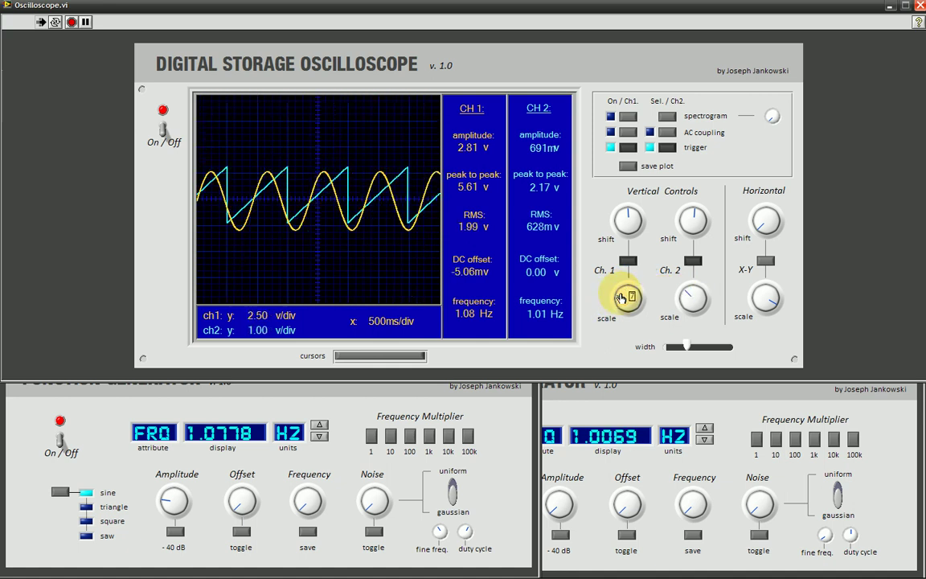
mouse_move(620, 297)
left_mouse_down()
mouse_move(625, 283)
mouse_move(611, 303)
mouse_move(624, 225)
left_mouse_up()
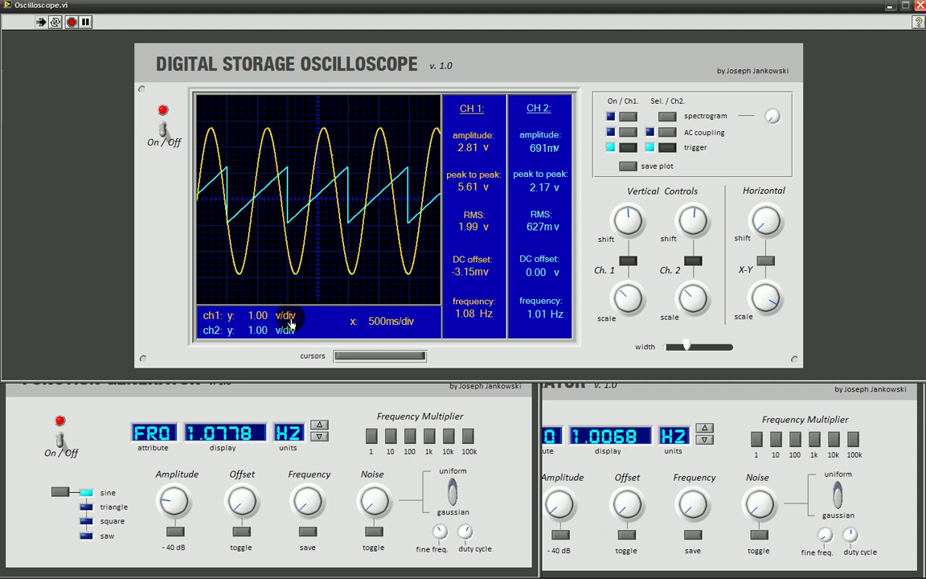
left_click_drag(615, 304, 627, 293)
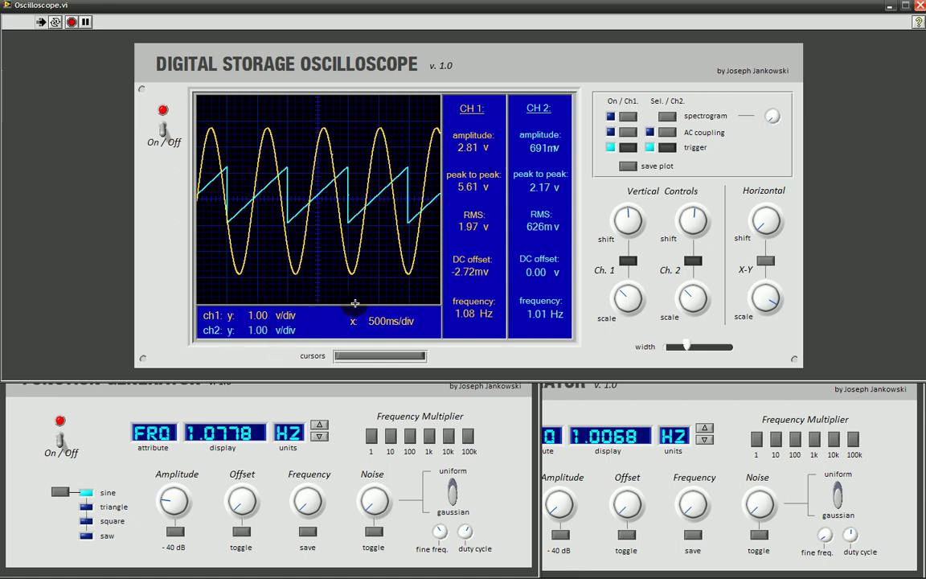
mouse_move(626, 289)
left_mouse_down()
mouse_move(611, 291)
mouse_move(617, 297)
left_mouse_up()
mouse_move(688, 291)
left_mouse_down()
mouse_move(680, 304)
mouse_move(692, 292)
left_mouse_up()
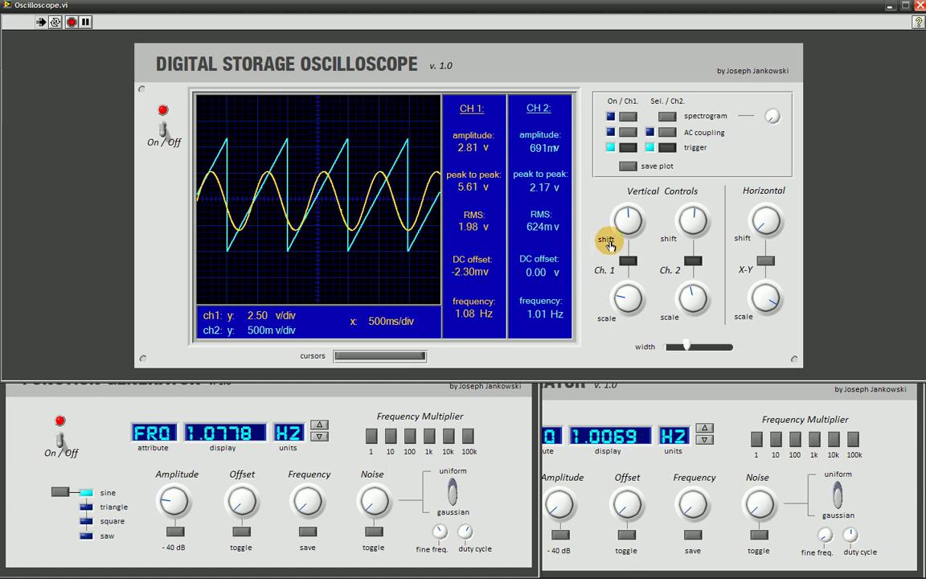
- Shift the yellow sine down and the cyan sawtooth up, with channel 2 at 1.00 V/div
left_click_drag(626, 219, 607, 226)
left_click_drag(693, 219, 692, 213)
left_click_drag(701, 290, 688, 293)
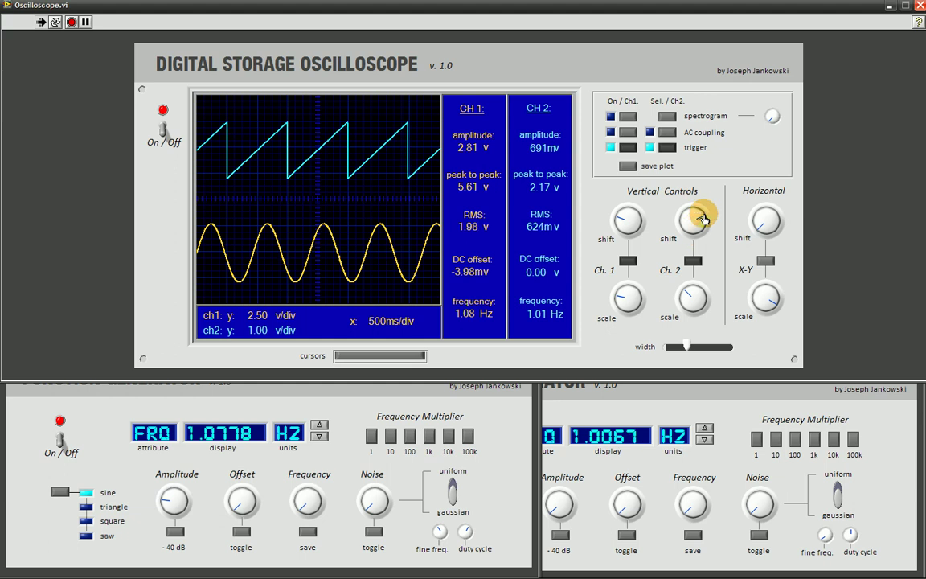
left_click_drag(704, 218, 698, 213)
mouse_move(685, 293)
left_mouse_down()
mouse_move(680, 297)
mouse_move(688, 292)
left_mouse_up()
- Fine-tune both trace positions and set channel 1 to 5.00 V/div
mouse_move(620, 297)
left_mouse_down()
mouse_move(625, 292)
mouse_move(615, 295)
left_mouse_up()
left_click(608, 235)
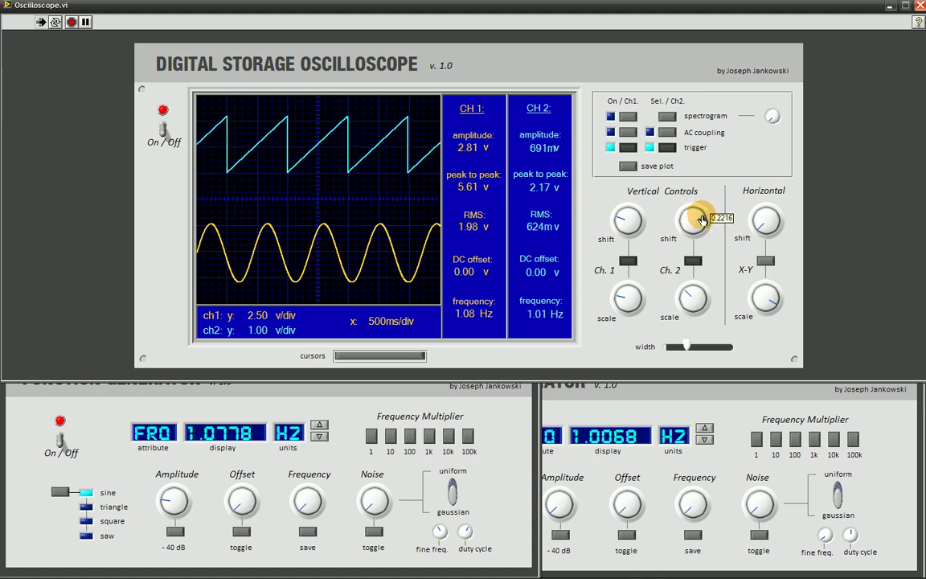
left_click_drag(699, 219, 702, 218)
mouse_move(687, 298)
left_mouse_down()
mouse_move(696, 237)
mouse_move(691, 297)
left_mouse_up()
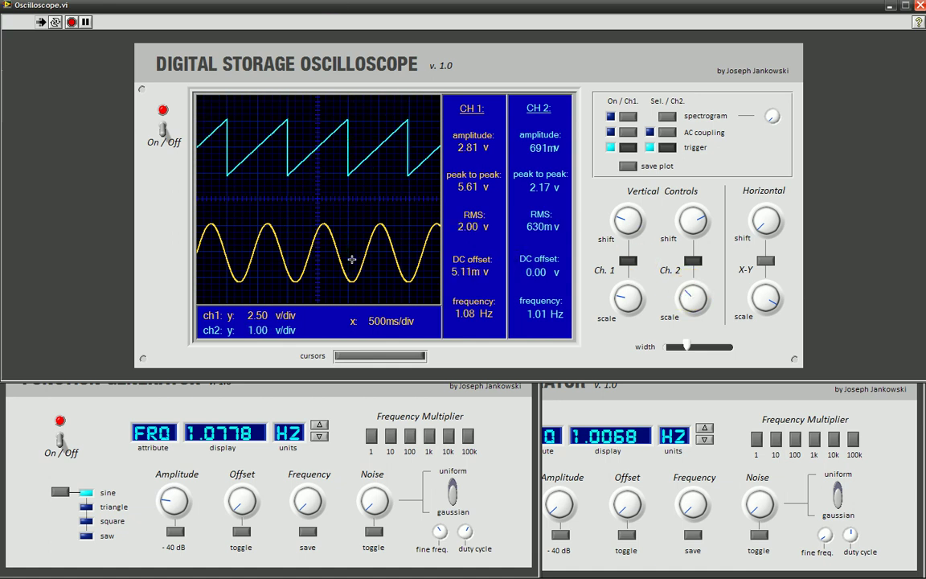
mouse_move(692, 292)
left_mouse_down()
mouse_move(667, 256)
mouse_move(696, 294)
mouse_move(681, 304)
mouse_move(694, 295)
mouse_move(611, 300)
mouse_move(616, 259)
left_mouse_up()
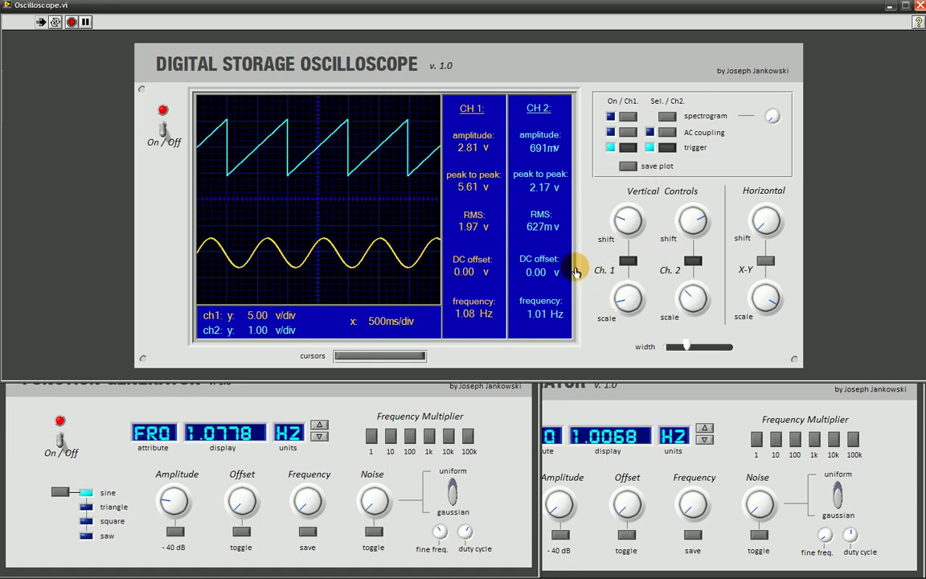
- Bring the sine generator forward, toggle its DC offset, and switch oscilloscope triggering off
mouse_move(635, 217)
left_mouse_down()
mouse_move(619, 215)
mouse_move(624, 228)
mouse_move(628, 214)
mouse_move(621, 219)
mouse_move(607, 198)
left_mouse_up()
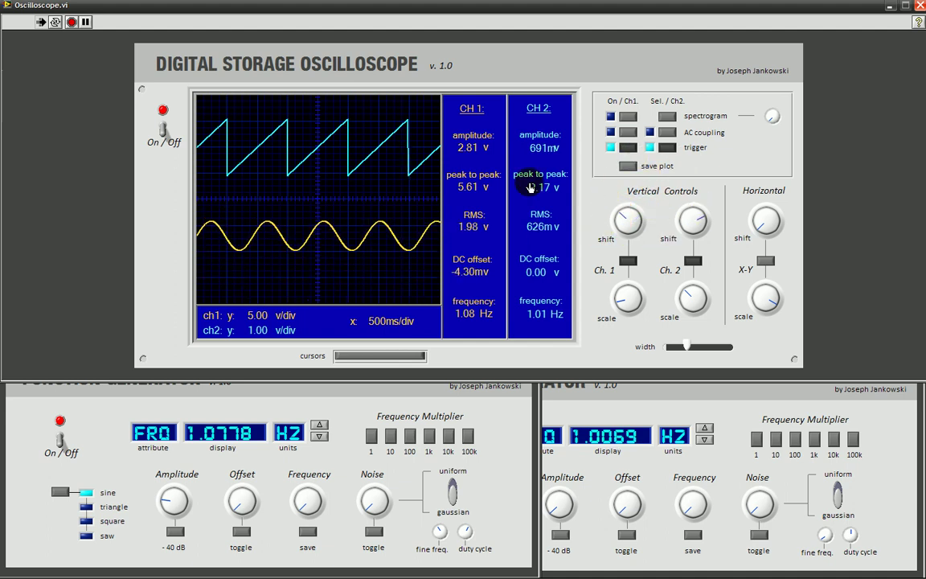
left_click(217, 377)
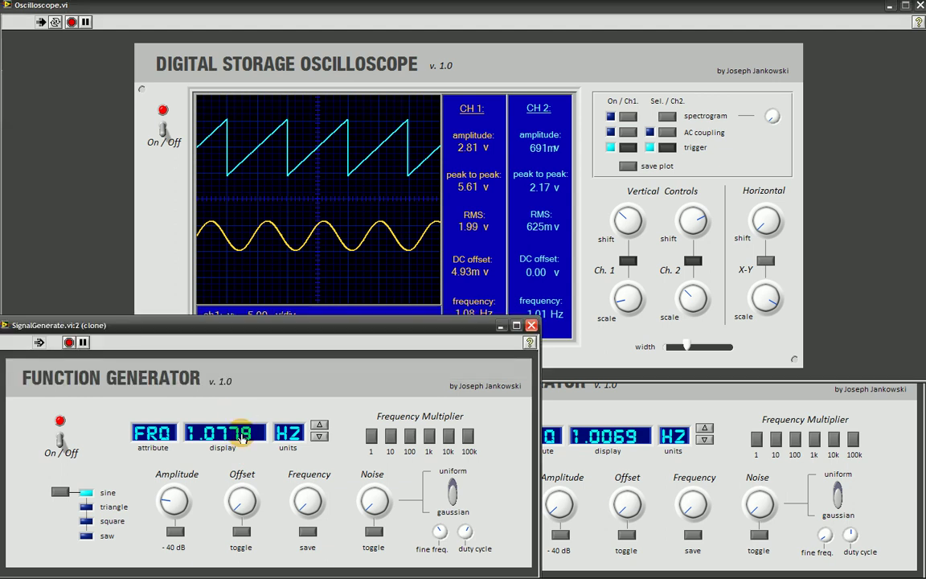
left_click(242, 534)
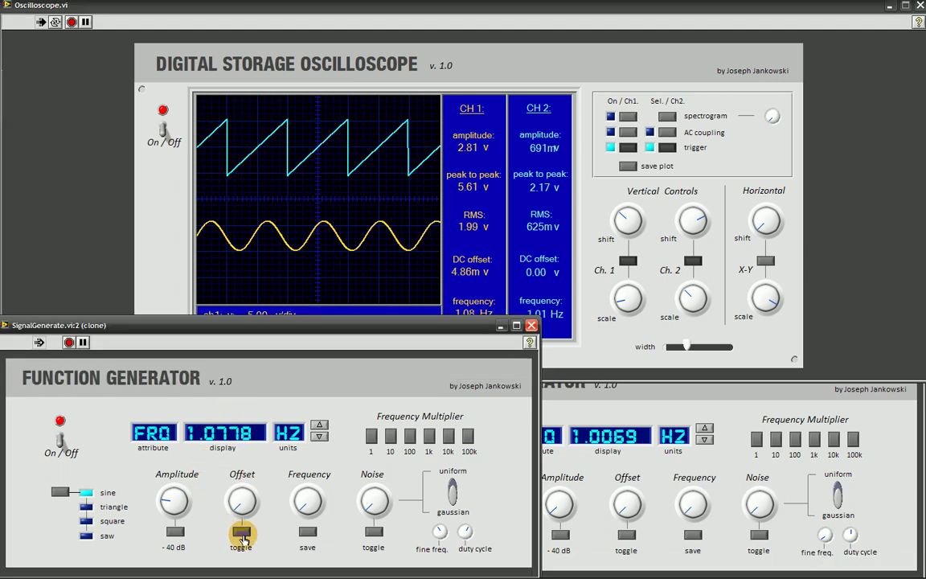
left_click(242, 534)
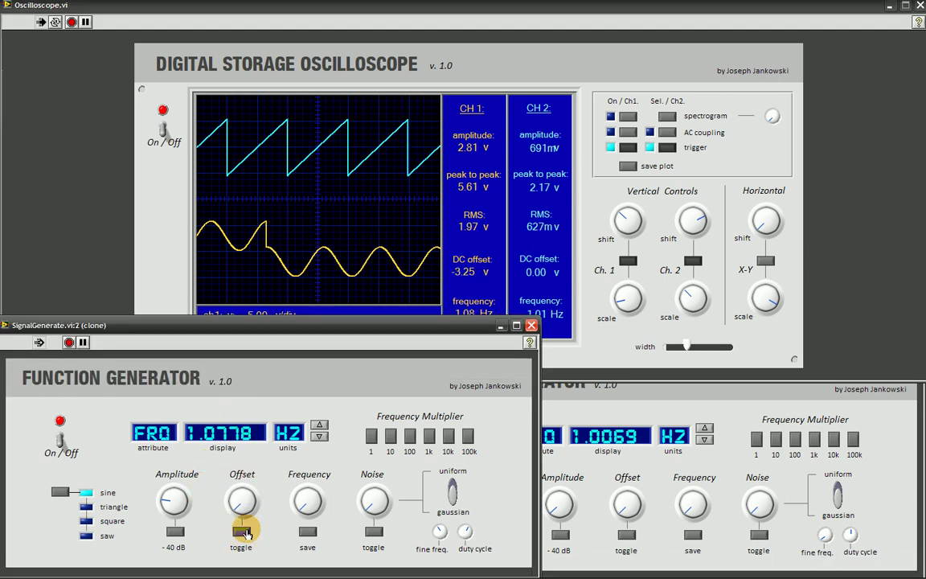
left_click(661, 148)
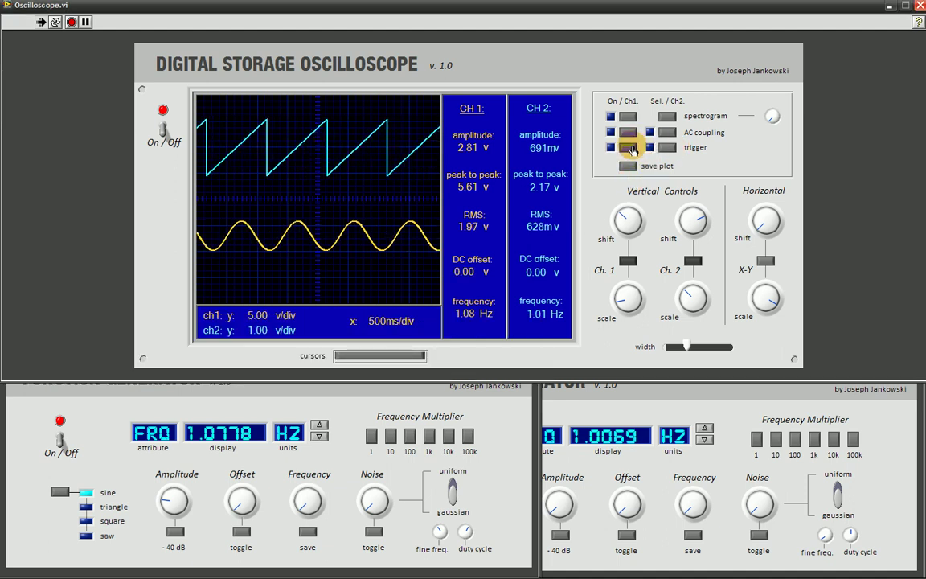
- Set both the sine and sawtooth generators' fine frequency to 1.0000 Hz
left_click_drag(823, 537, 352, 521)
left_click(357, 519)
left_click_drag(438, 533, 435, 545)
left_click_drag(827, 537, 817, 562)
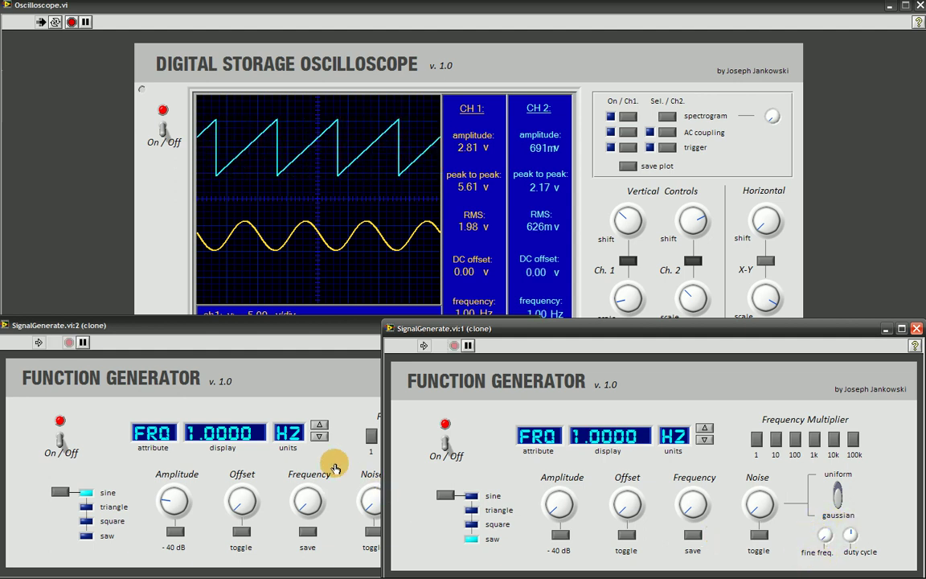
left_click(299, 412)
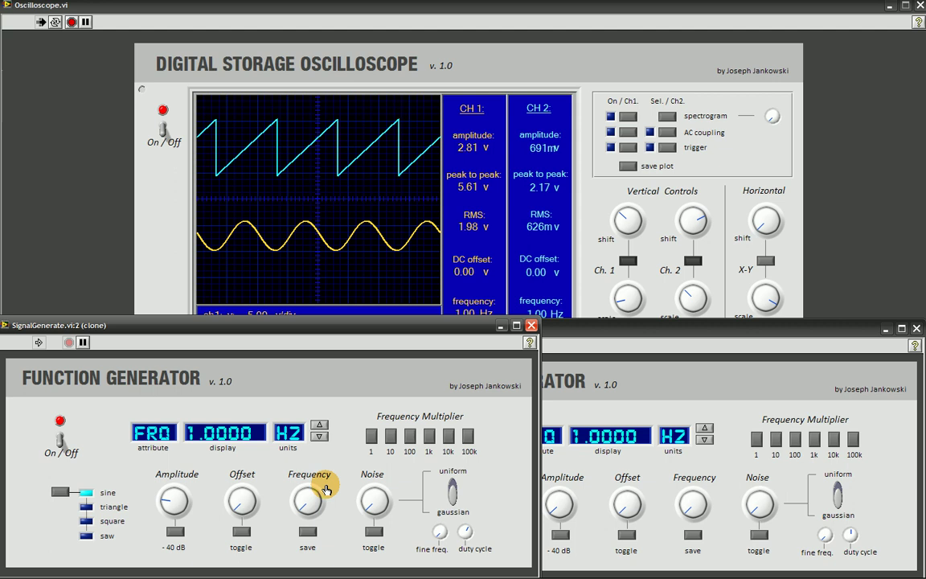
- Enable the sine generator's DC offset and raise it to about 3.57 V
left_click(240, 532)
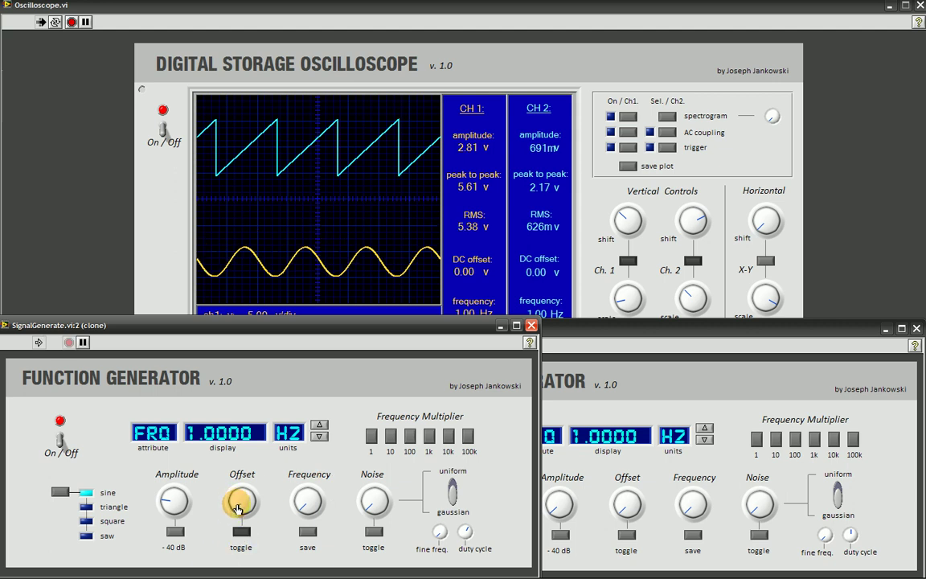
mouse_move(239, 507)
left_mouse_down()
mouse_move(242, 494)
mouse_move(240, 543)
mouse_move(260, 512)
mouse_move(345, 533)
left_mouse_up()
left_click(653, 213)
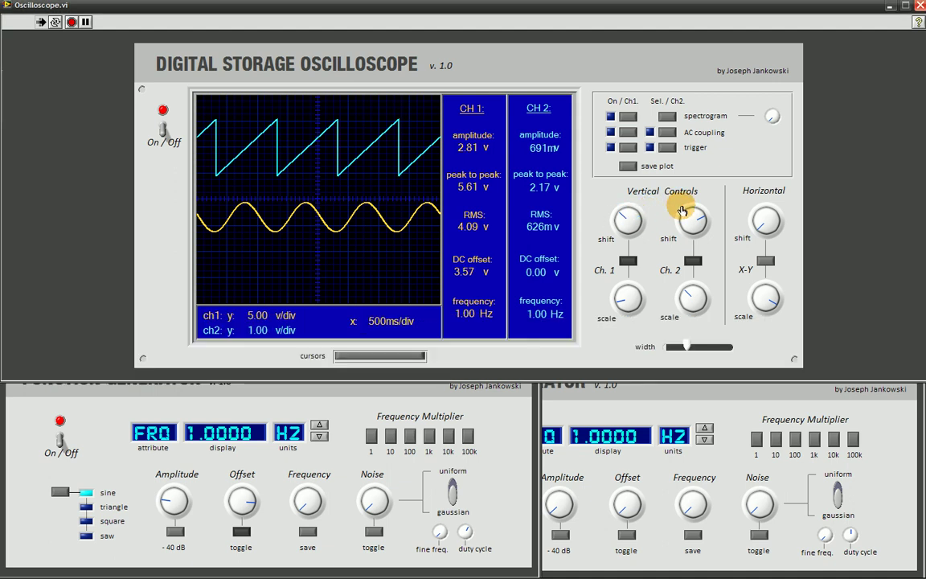
- Reposition the yellow trace and set channel 1 to 2.50 V/div
left_click_drag(625, 211, 620, 223)
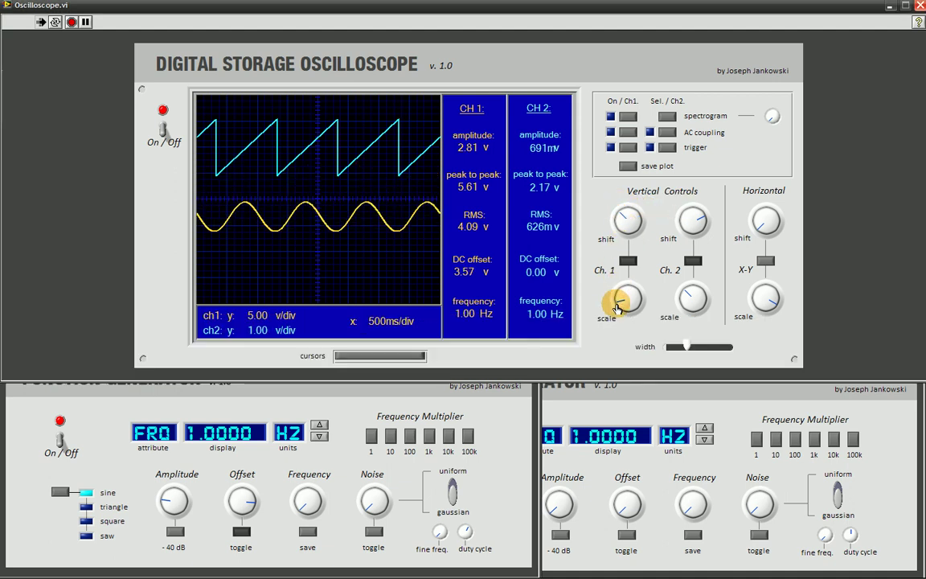
mouse_move(617, 308)
left_mouse_down()
mouse_move(626, 292)
mouse_move(606, 304)
mouse_move(614, 302)
left_mouse_up()
left_click_drag(619, 229, 613, 249)
left_click_drag(619, 290, 608, 305)
- Turn off channel 1 triggering and try AC coupling and scale settings on both channels
left_click(612, 149)
mouse_move(626, 293)
left_mouse_down()
mouse_move(619, 288)
mouse_move(617, 307)
mouse_move(630, 287)
mouse_move(620, 304)
mouse_move(626, 209)
mouse_move(605, 269)
mouse_move(622, 291)
mouse_move(613, 297)
mouse_move(619, 293)
mouse_move(605, 192)
left_mouse_up()
left_click(627, 132)
left_click_drag(693, 293, 691, 286)
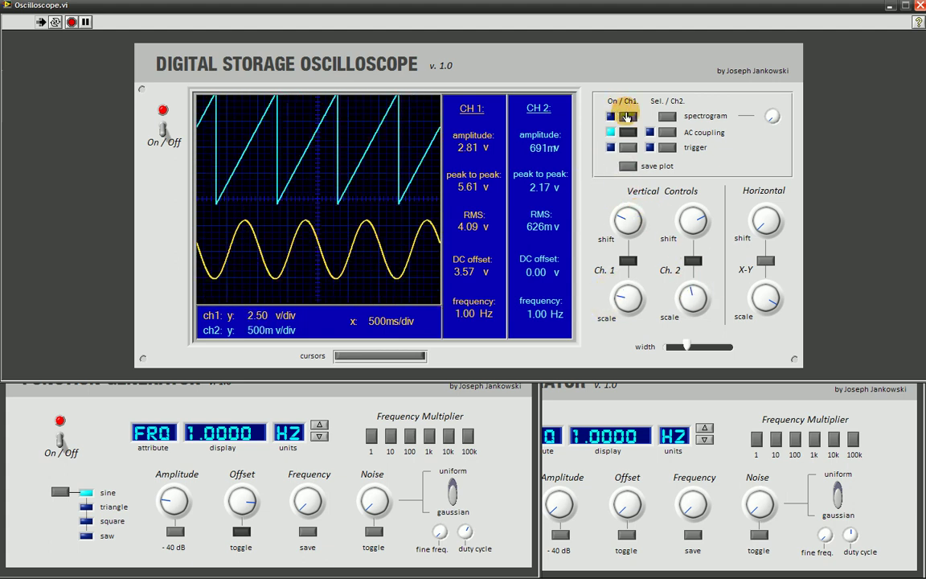
left_click(660, 137)
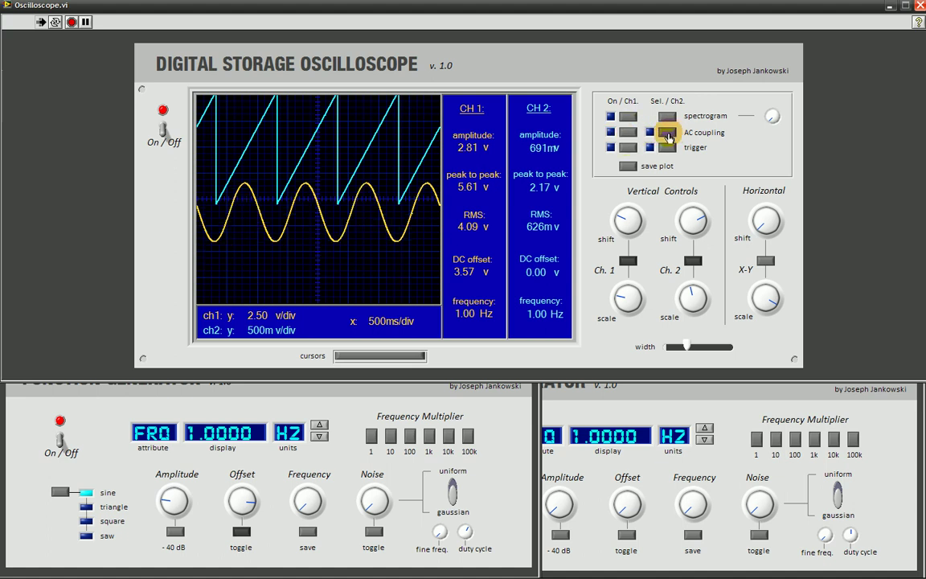
left_click(667, 135)
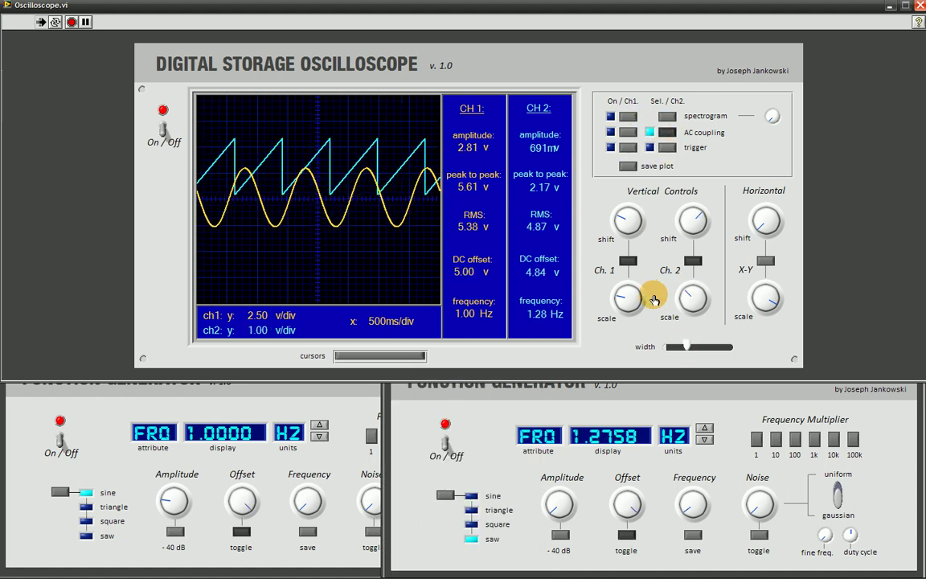
left_click(667, 132)
- Set channel 2 to 1.00 V/div with AC coupling and channel 1 to 10.0 V/div
left_click_drag(695, 214, 665, 242)
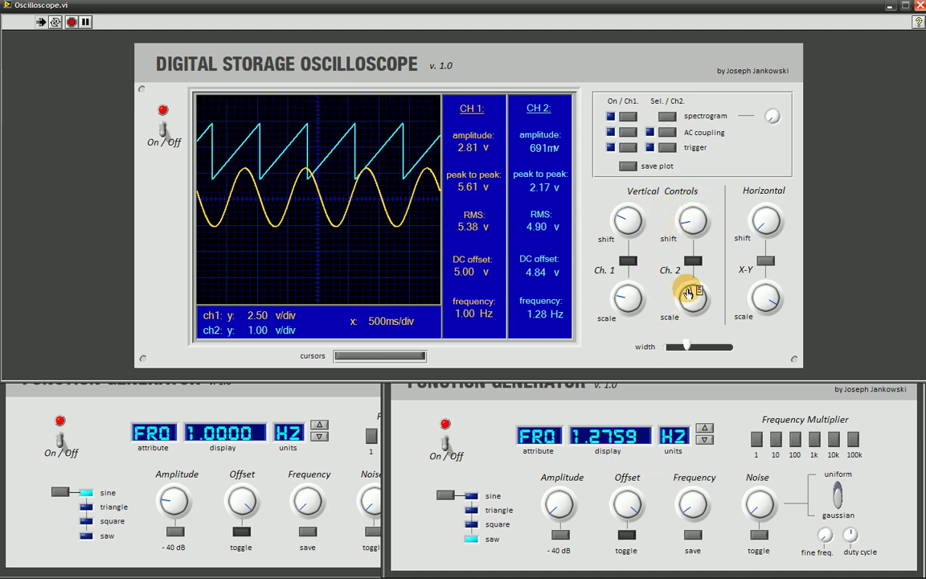
left_click_drag(679, 300, 687, 293)
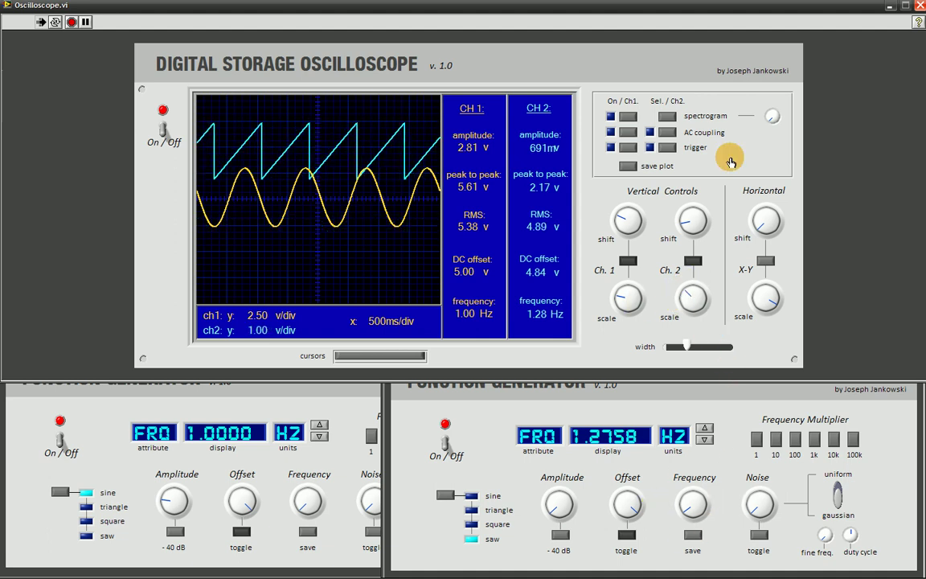
left_click(667, 131)
left_click_drag(691, 311, 692, 295)
left_click_drag(688, 208, 709, 214)
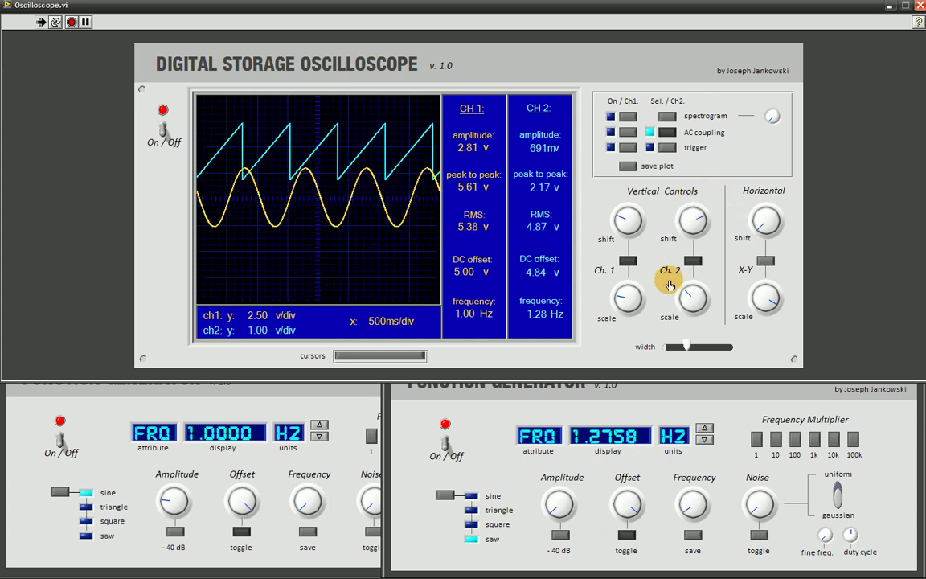
left_click_drag(685, 304, 620, 303)
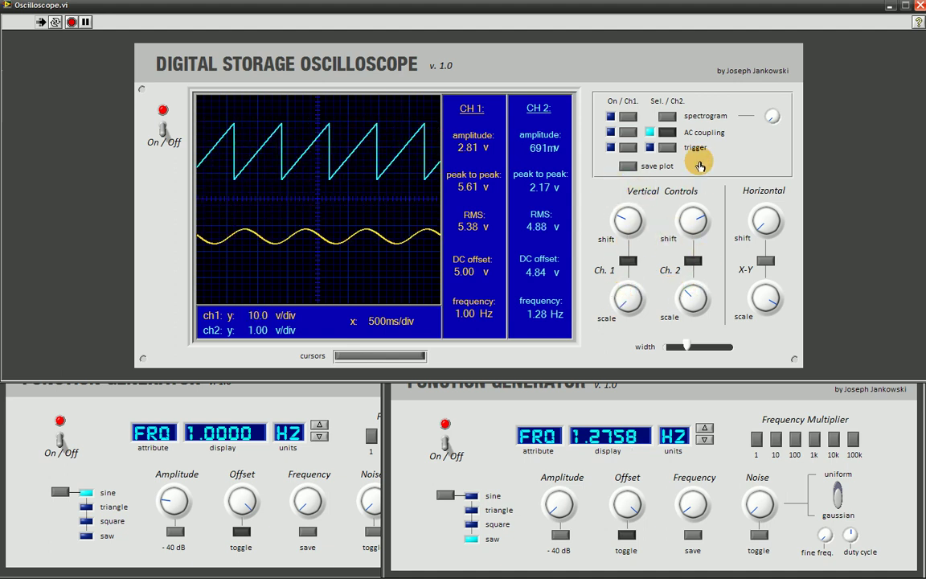
- Turn on channel 1 AC coupling and zero the left generator's DC offset
left_click(655, 131)
left_click(277, 480)
left_click(241, 532)
left_click_drag(253, 498, 242, 478)
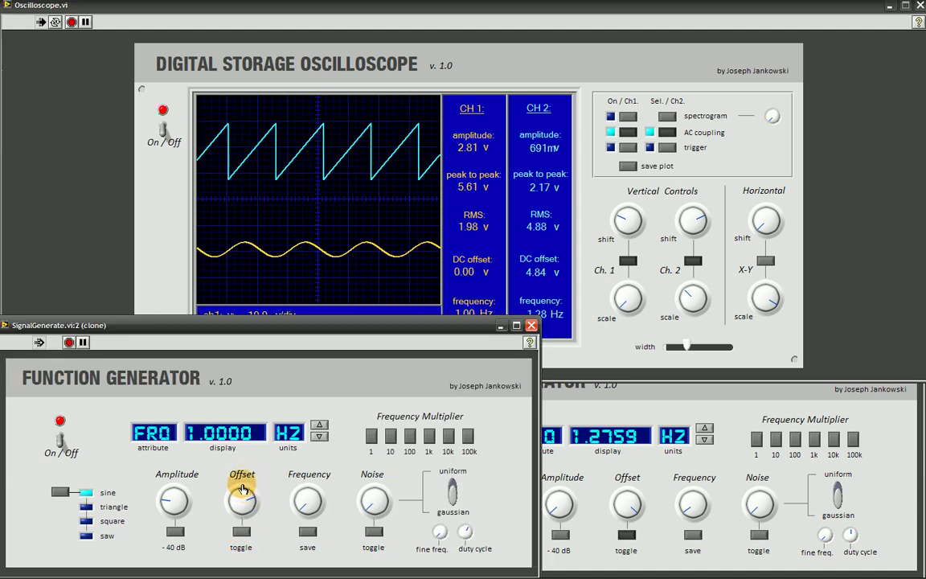
- Reset the right generator's DC offset to 0.0000 V and recentre the channel 2 trace
left_click(591, 502)
left_click(627, 535)
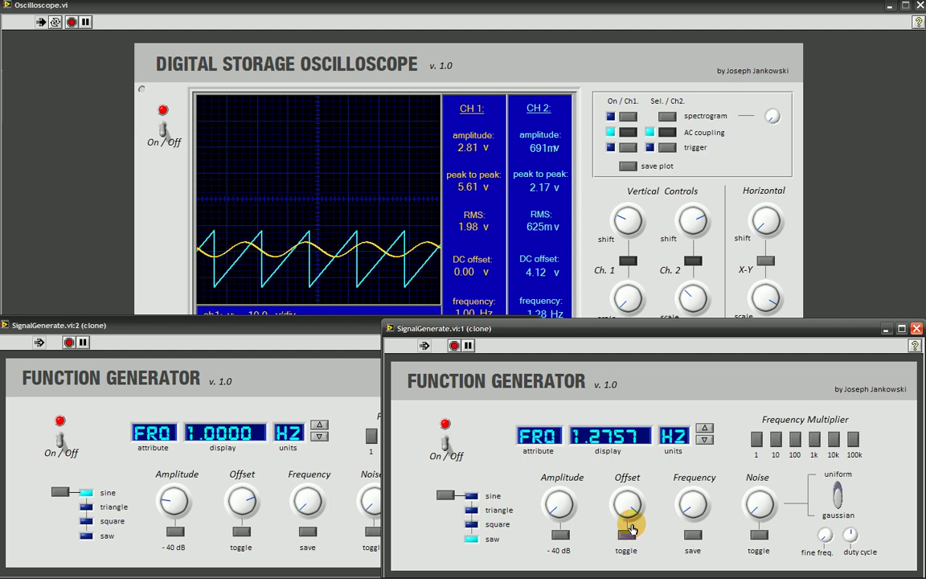
left_click(706, 429)
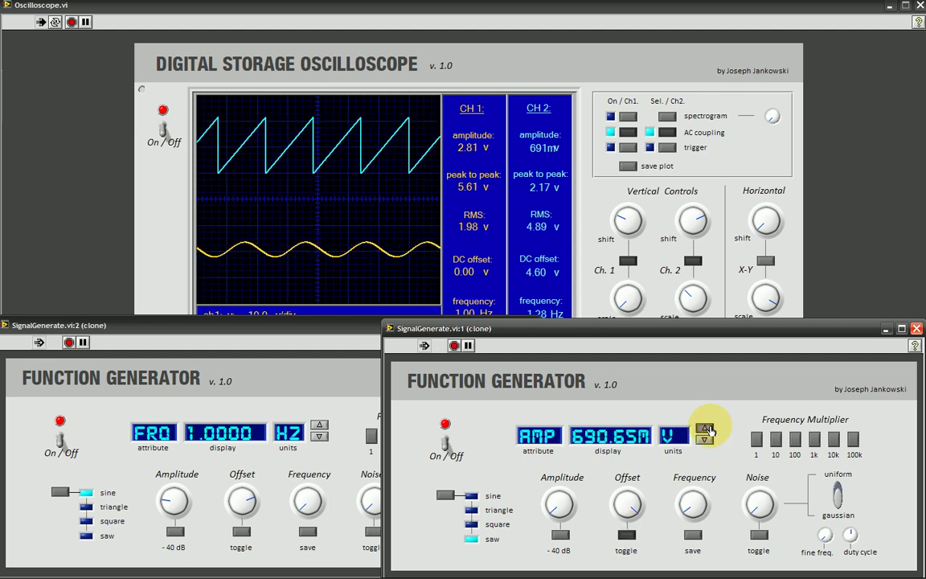
left_click(706, 428)
left_click(626, 532)
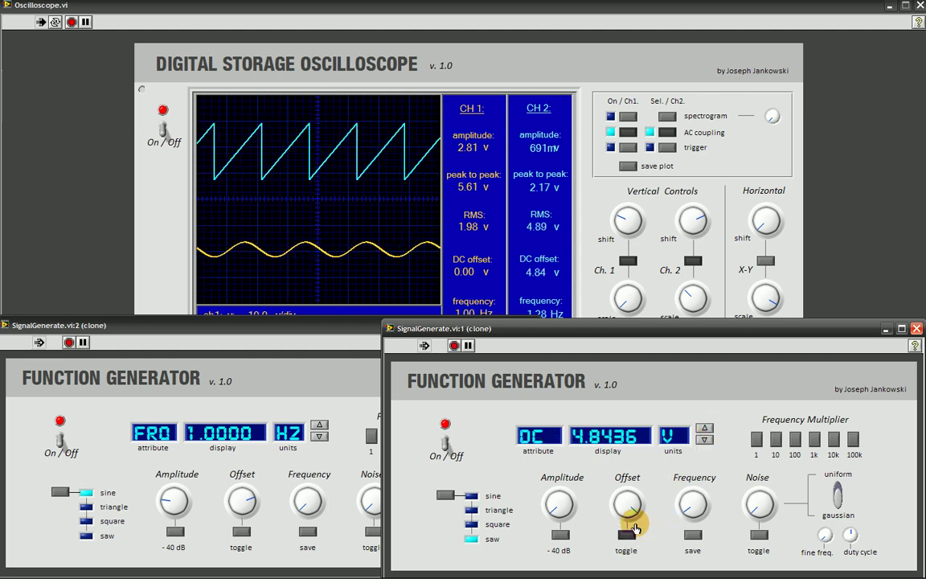
mouse_move(630, 502)
left_mouse_down()
mouse_move(621, 501)
mouse_move(625, 513)
mouse_move(588, 448)
left_mouse_up()
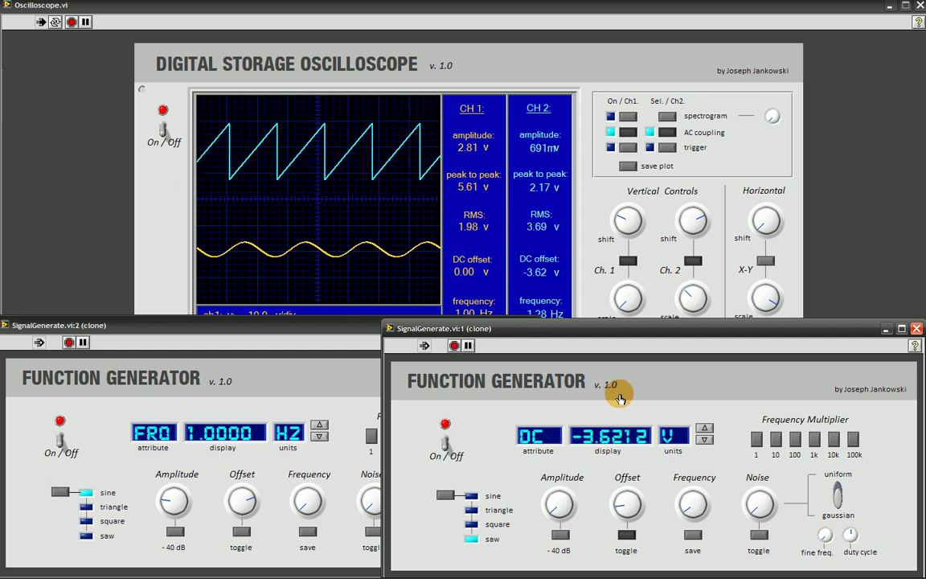
left_click(623, 536)
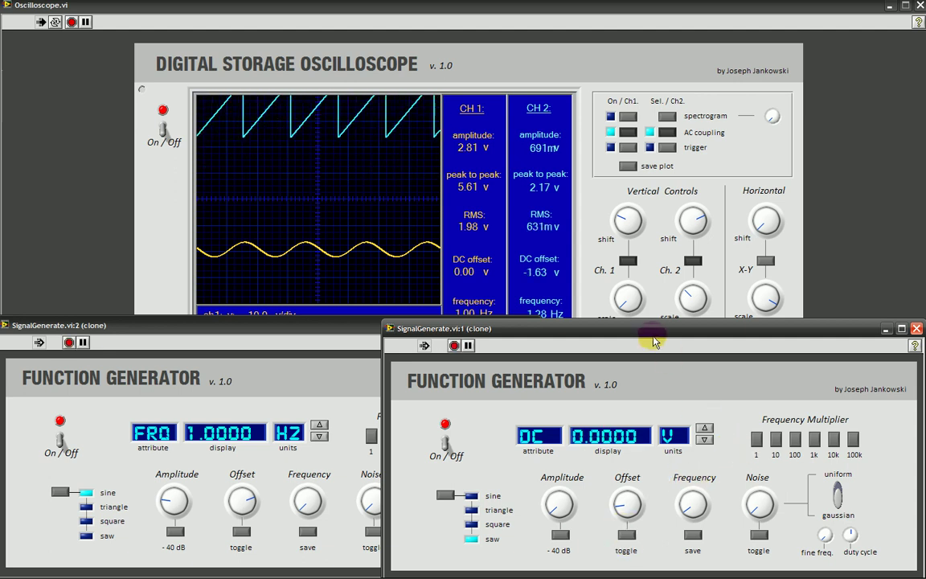
mouse_move(698, 213)
left_mouse_down()
mouse_move(621, 210)
mouse_move(721, 254)
left_mouse_up()
- Slide both triggered traces left, then slightly right, with the horizontal shift knob
mouse_move(764, 224)
left_mouse_down()
mouse_move(665, 213)
mouse_move(784, 218)
mouse_move(764, 215)
mouse_move(766, 205)
left_mouse_up()
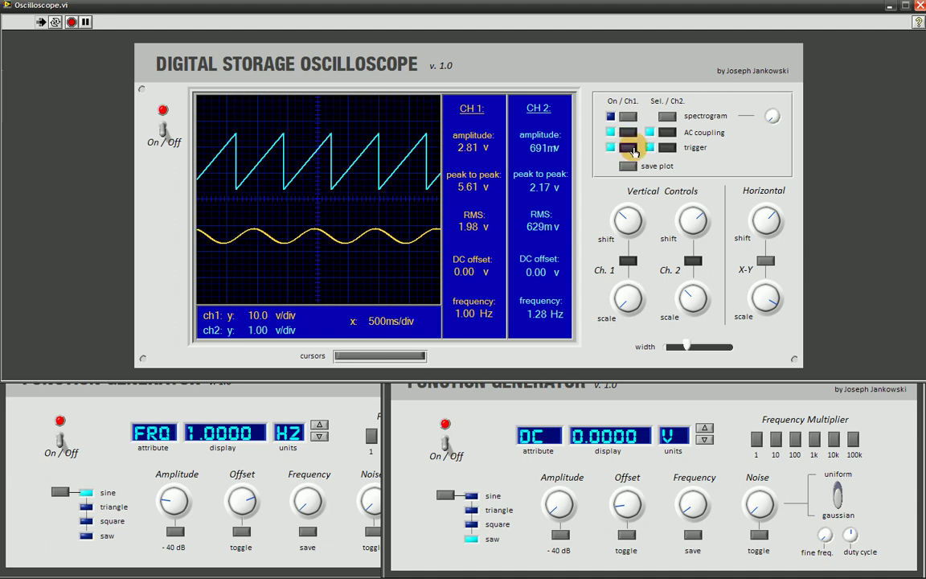
mouse_move(774, 216)
left_mouse_down()
mouse_move(754, 225)
mouse_move(780, 208)
left_mouse_up()
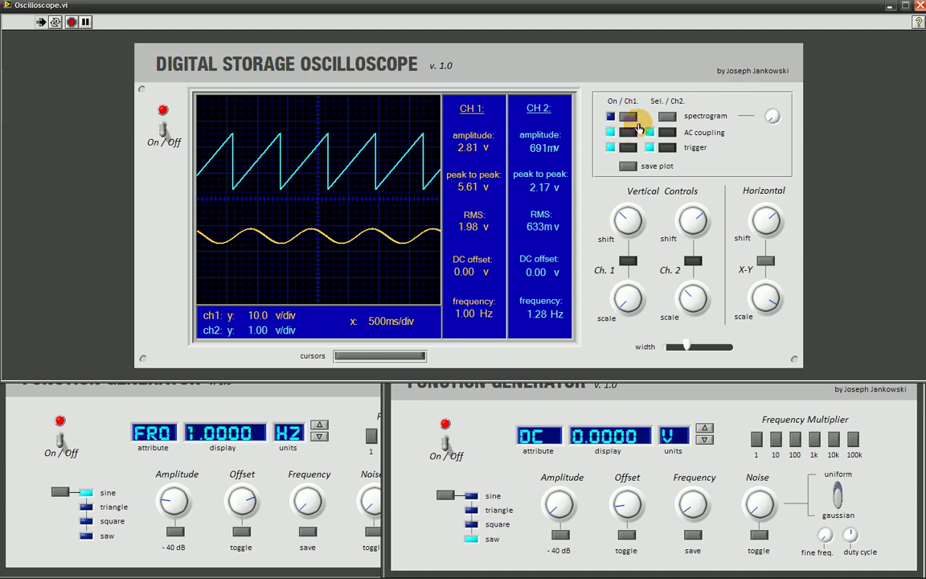
- Turn on the channel 1 spectrogram and switch the channel 1 generator to a square wave
left_click(626, 118)
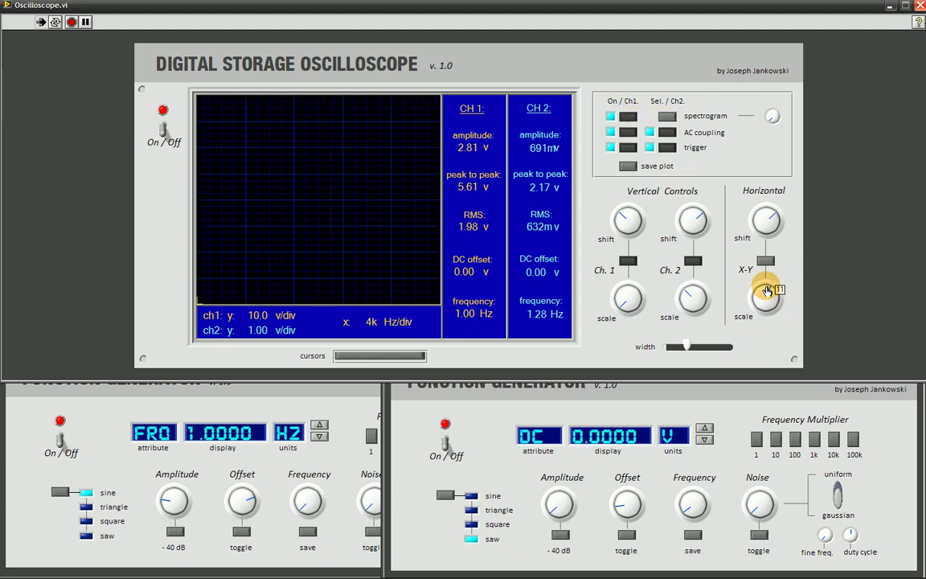
left_click_drag(753, 297, 748, 309)
left_click(71, 490)
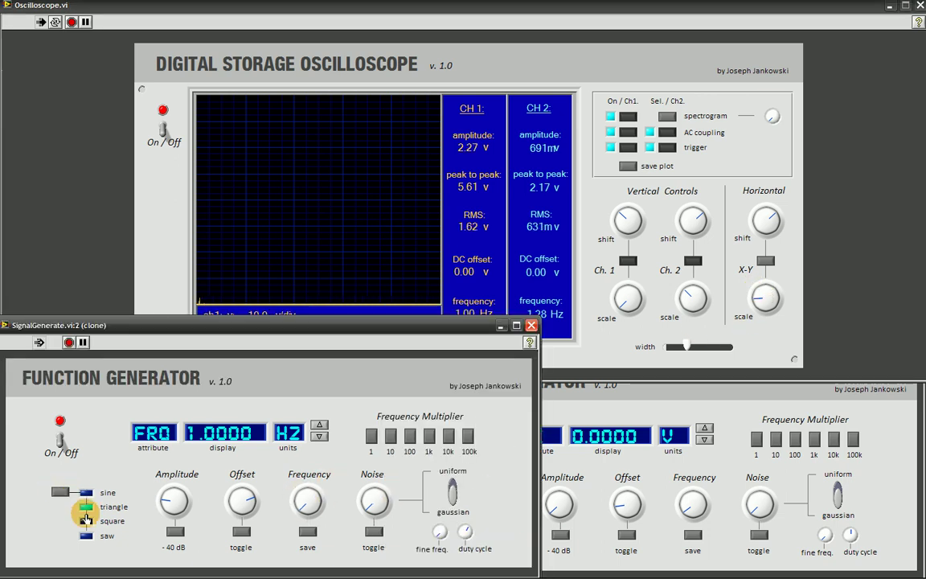
left_click(61, 493)
left_click(58, 498)
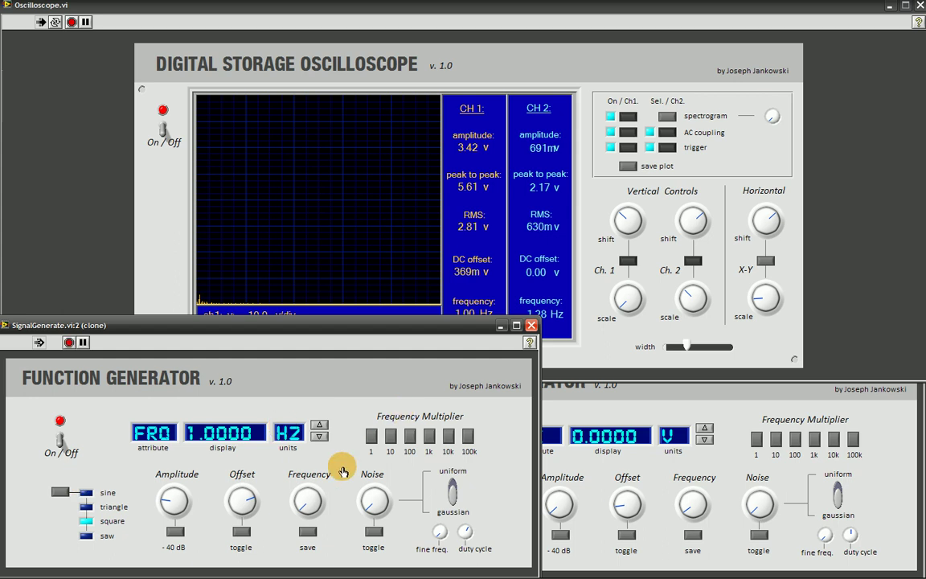
- Zoom the frequency axis to 4 Hz/div and set channel 1 to 500m V/div
left_click(615, 310)
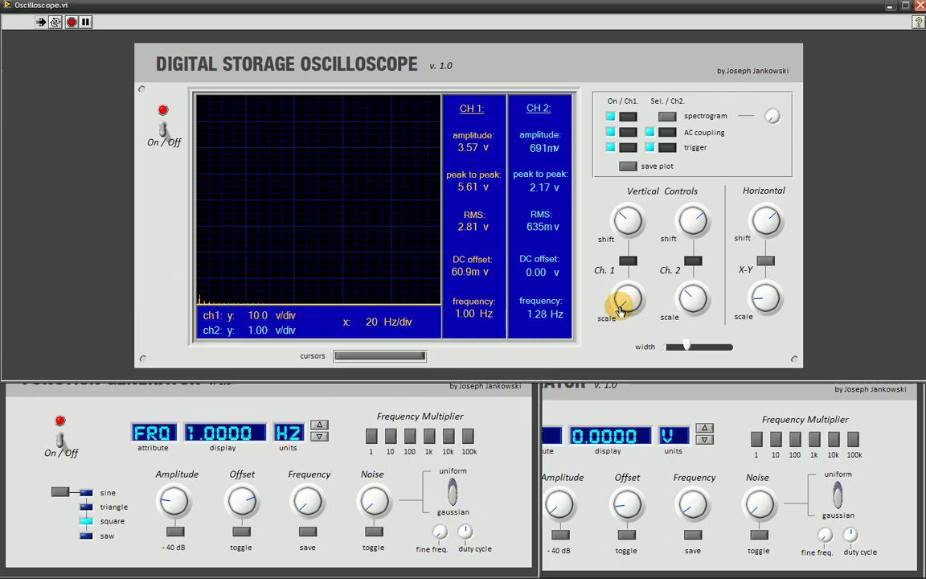
left_click(627, 299)
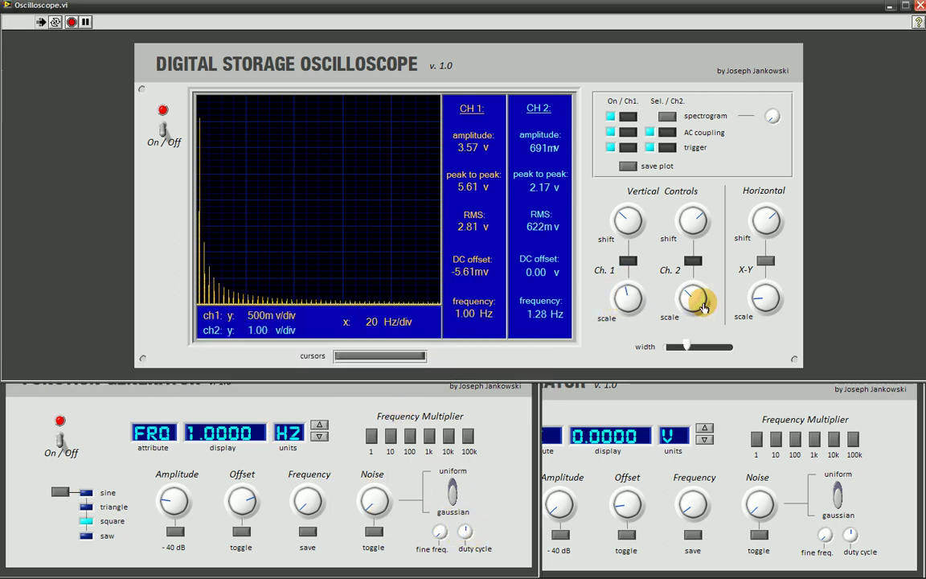
left_click(761, 298)
mouse_move(761, 297)
left_mouse_down()
mouse_move(744, 300)
mouse_move(748, 311)
mouse_move(756, 306)
mouse_move(430, 298)
left_mouse_up()
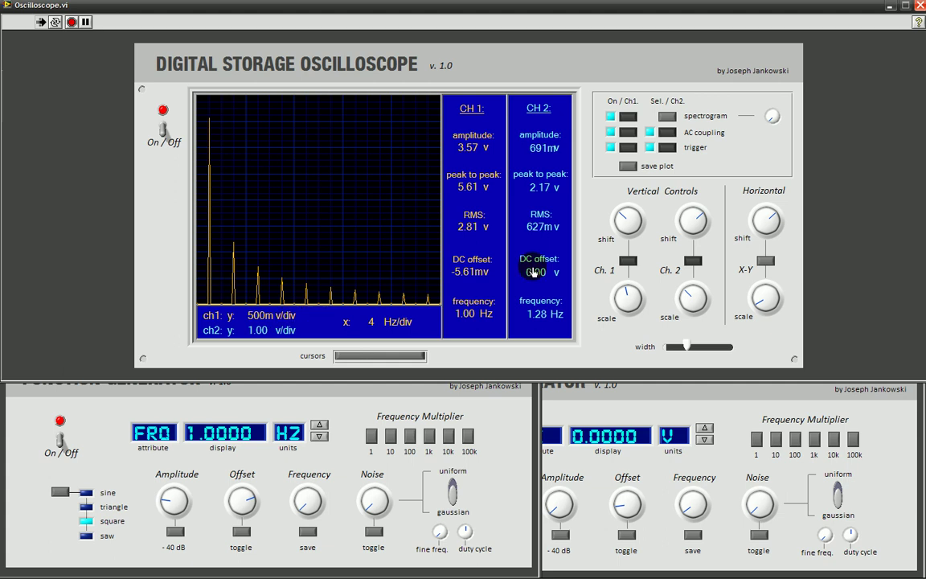
left_click_drag(647, 285, 627, 289)
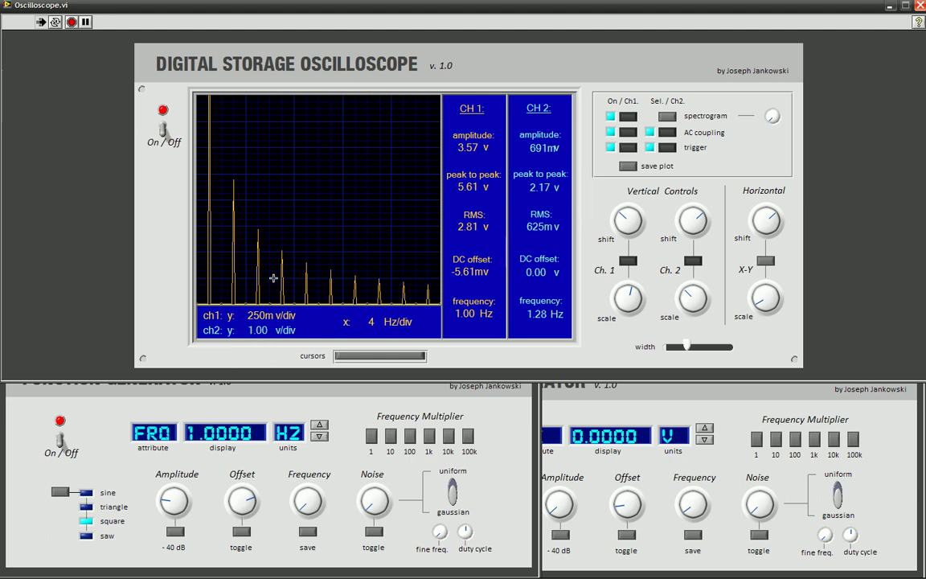
left_click_drag(631, 295, 635, 290)
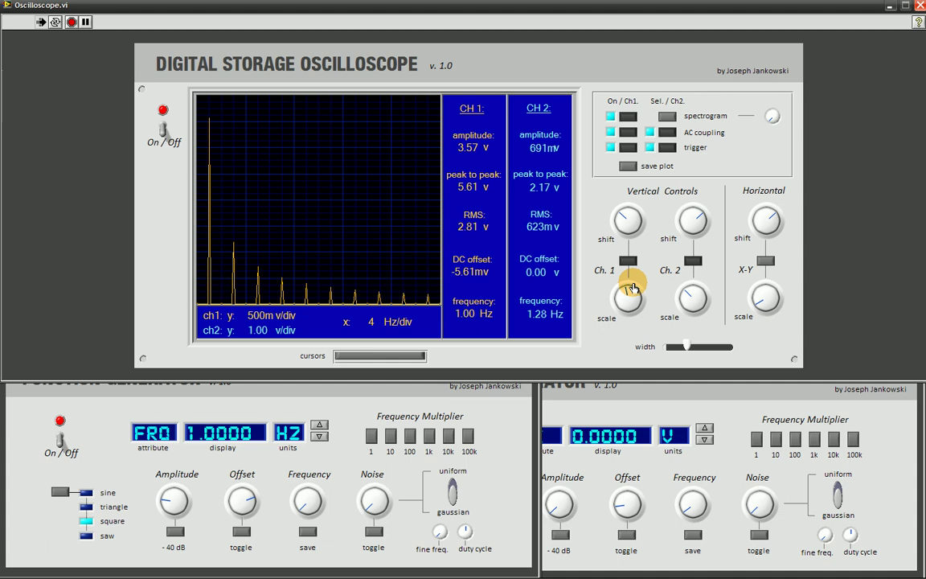
- Show channel 2's spectrum and set the channel 1 scale to 1.00 V/div
left_click(631, 168)
left_click(669, 114)
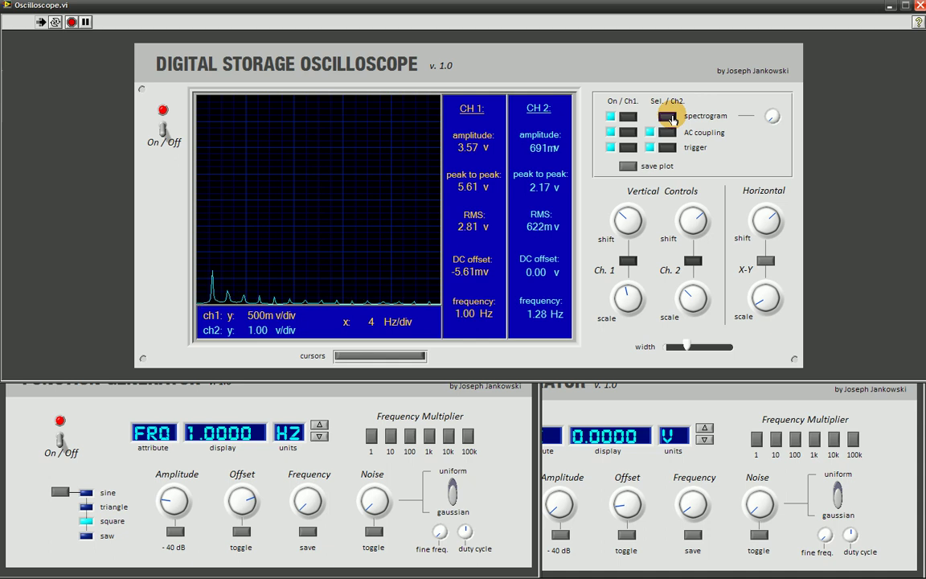
left_click(682, 223)
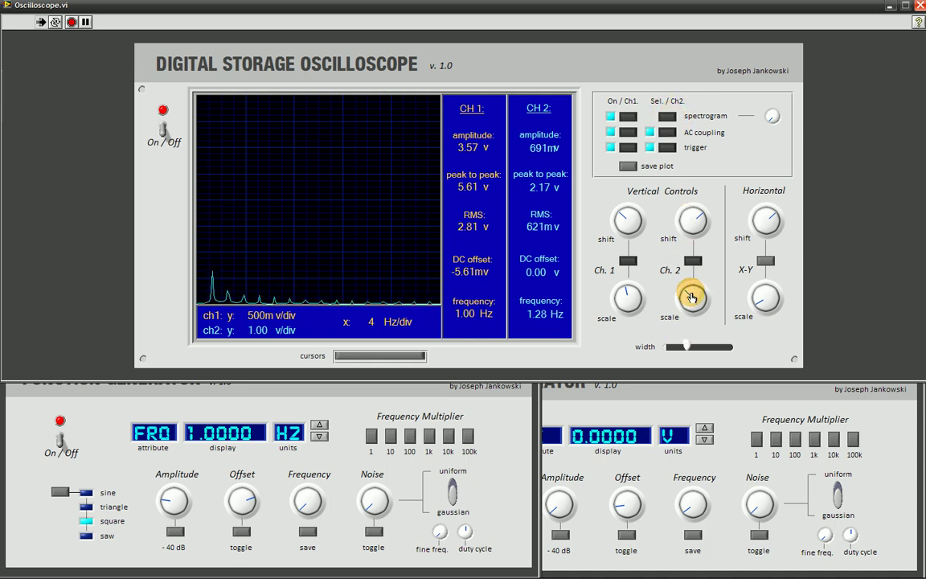
left_click(646, 300)
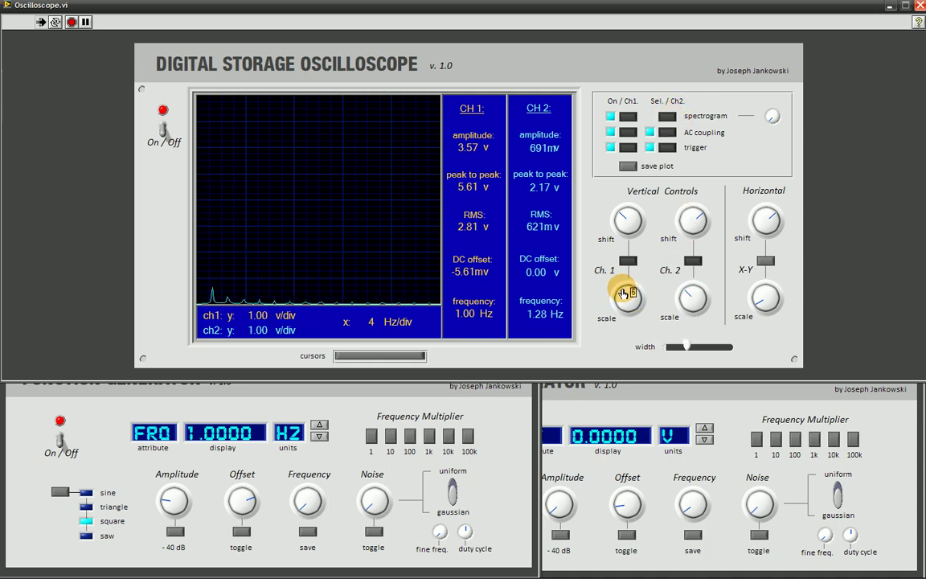
- Raise the channel 2 generator's amplitude and compare spectra by toggling between channels
mouse_move(556, 500)
left_mouse_down()
mouse_move(575, 492)
mouse_move(573, 521)
mouse_move(562, 517)
mouse_move(570, 506)
left_mouse_up()
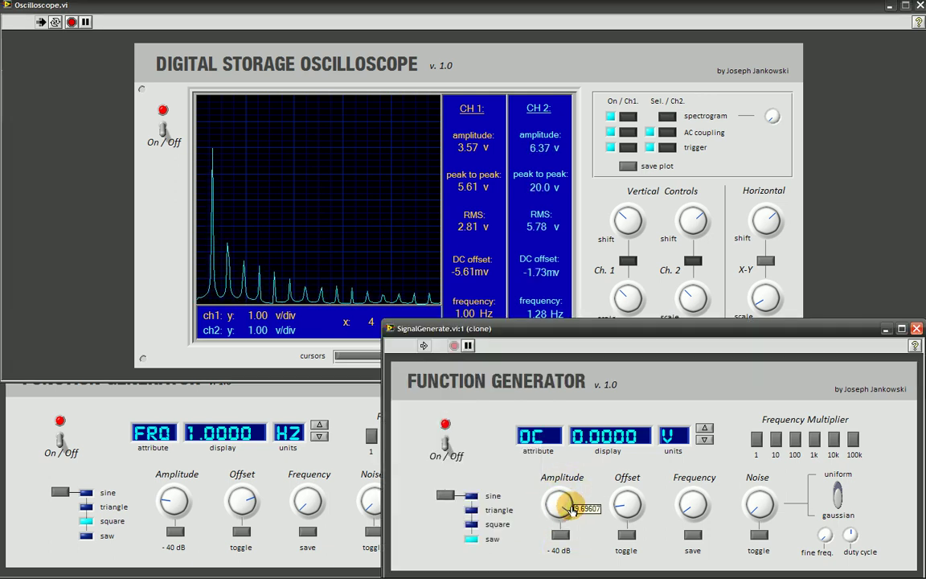
left_click(616, 245)
left_click(667, 117)
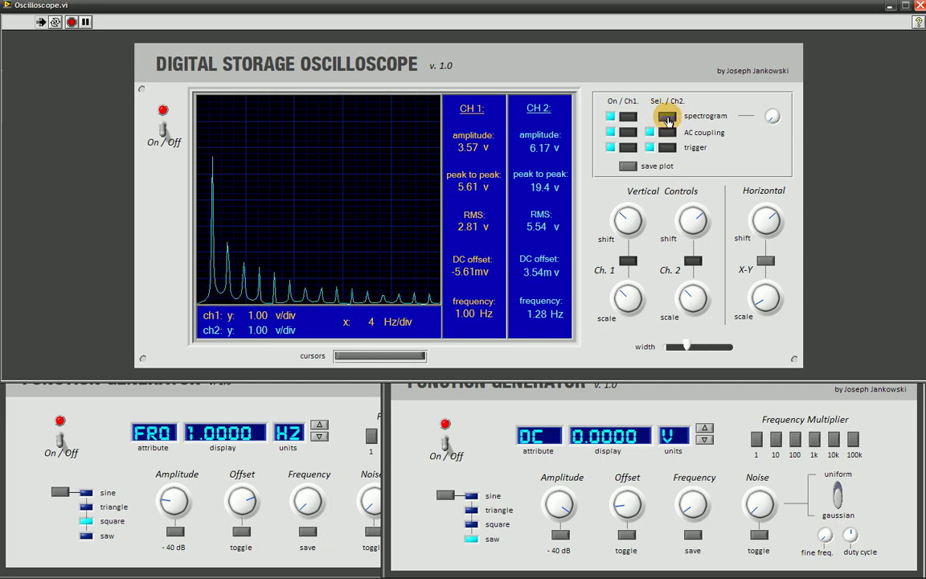
left_click(665, 134)
mouse_move(617, 305)
left_mouse_down()
mouse_move(626, 292)
mouse_move(624, 303)
left_mouse_up()
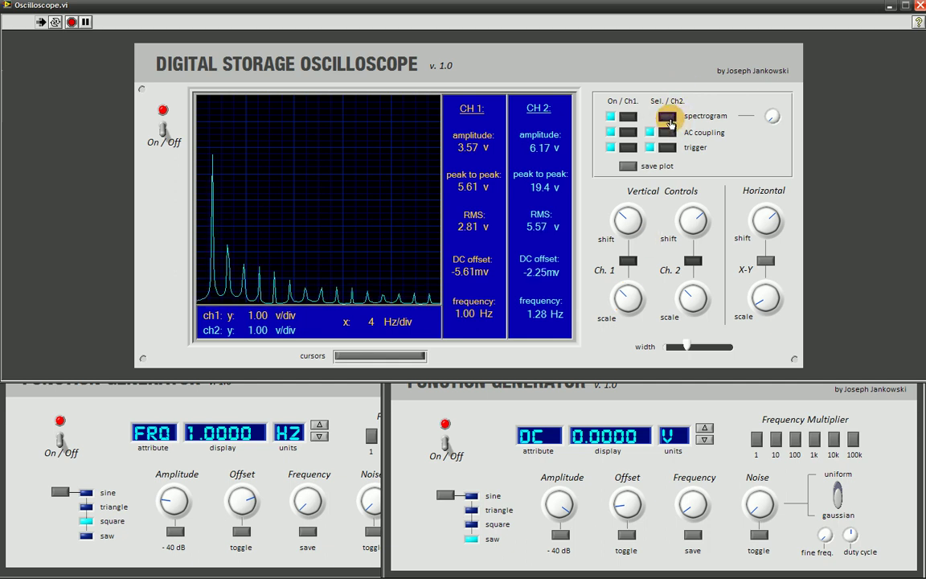
left_click(668, 118)
left_click_drag(758, 300, 738, 209)
left_click(668, 119)
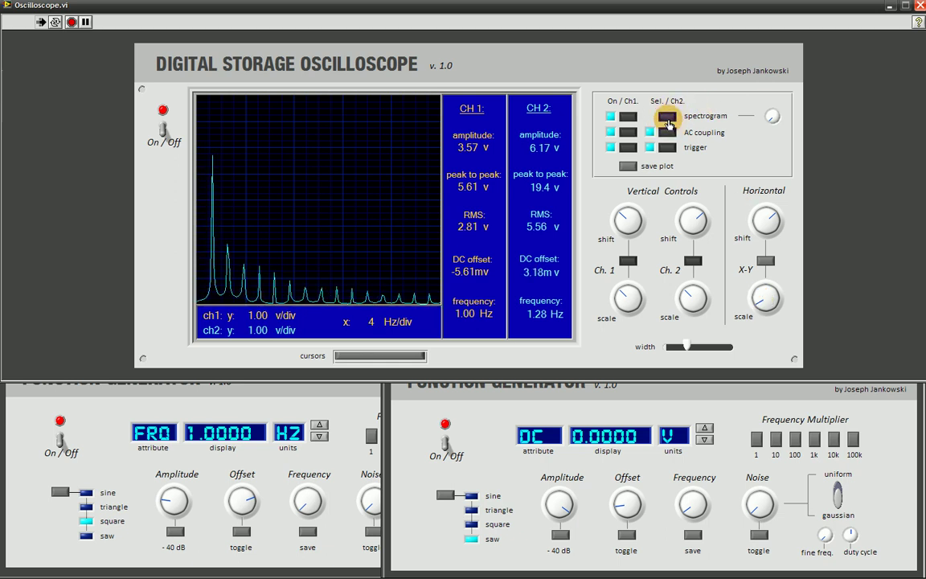
left_click(667, 117)
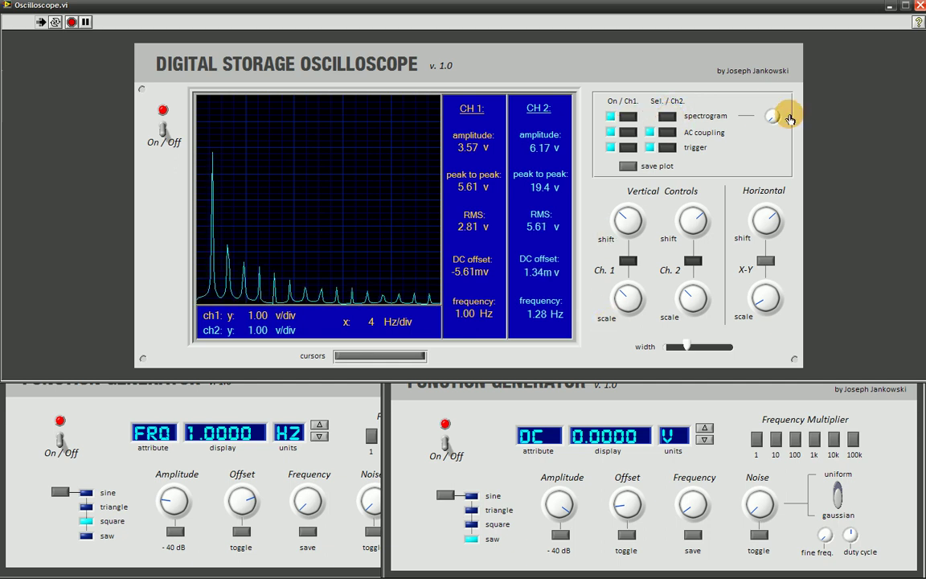
- Cycle through spectrum window types, settle on Hanning, then switch the channel 1 spectrogram off
left_click_drag(772, 120, 672, 107)
left_click(667, 117)
left_click_drag(768, 122, 549, 112)
left_click_drag(784, 120, 732, 127)
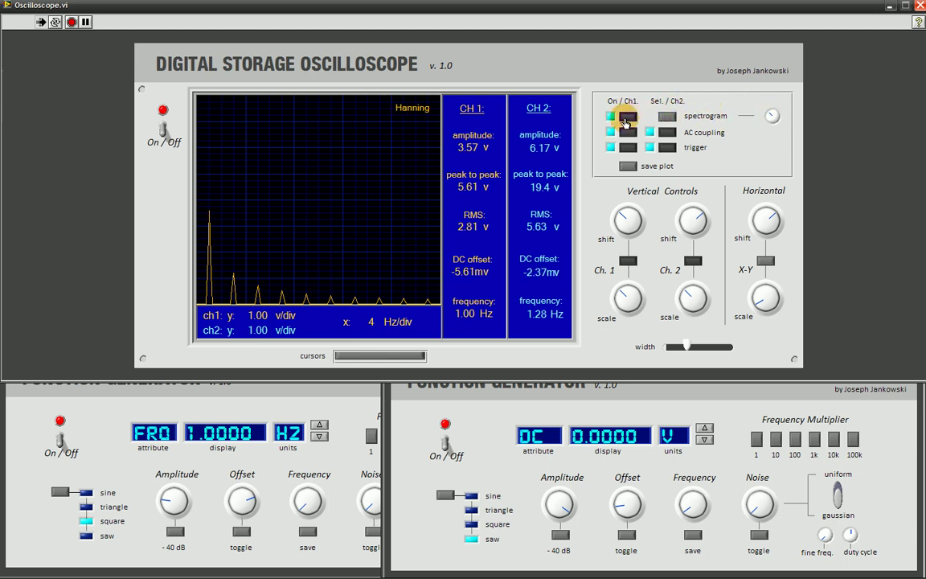
left_click(626, 121)
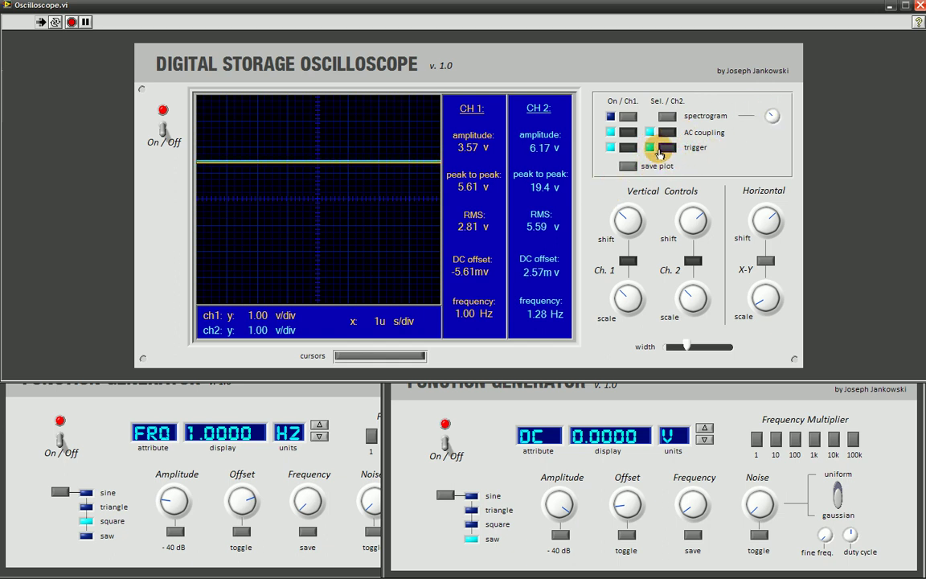
- Turn off channel 1 AC coupling and all triggers, set 500ms/div and channel 1 to 5 V/div
left_click(628, 132)
left_click(627, 147)
left_click(667, 147)
mouse_move(764, 296)
left_mouse_down()
mouse_move(771, 258)
mouse_move(778, 308)
mouse_move(698, 293)
mouse_move(688, 302)
mouse_move(688, 293)
left_mouse_up()
left_click_drag(624, 296, 615, 289)
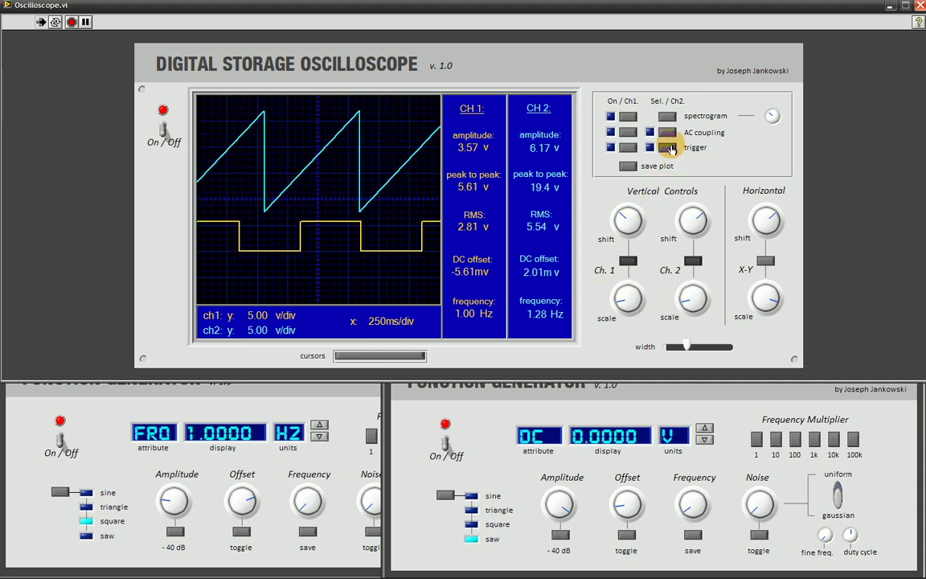
- Trigger on channel 2 with AC coupling, reposition both traces, and save the plot
left_click(666, 134)
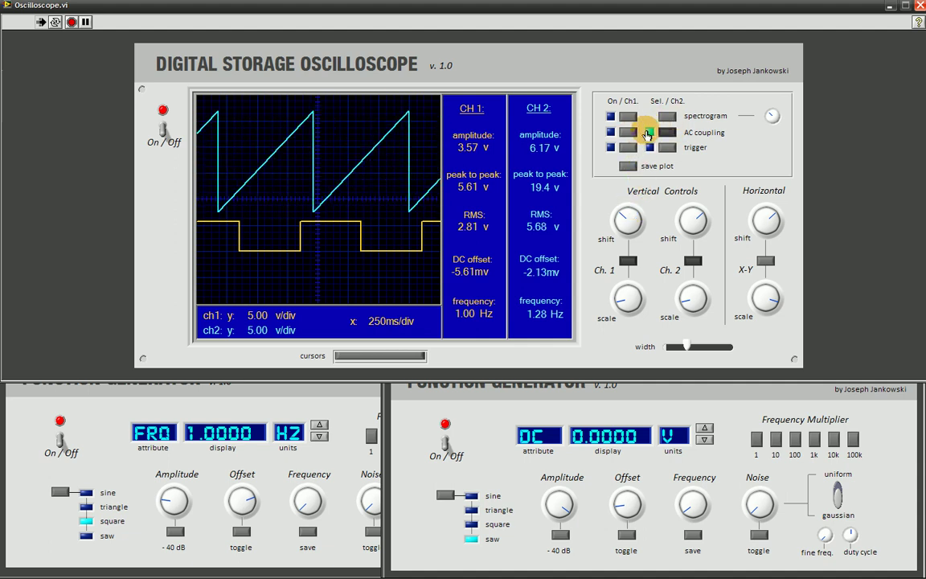
left_click(664, 149)
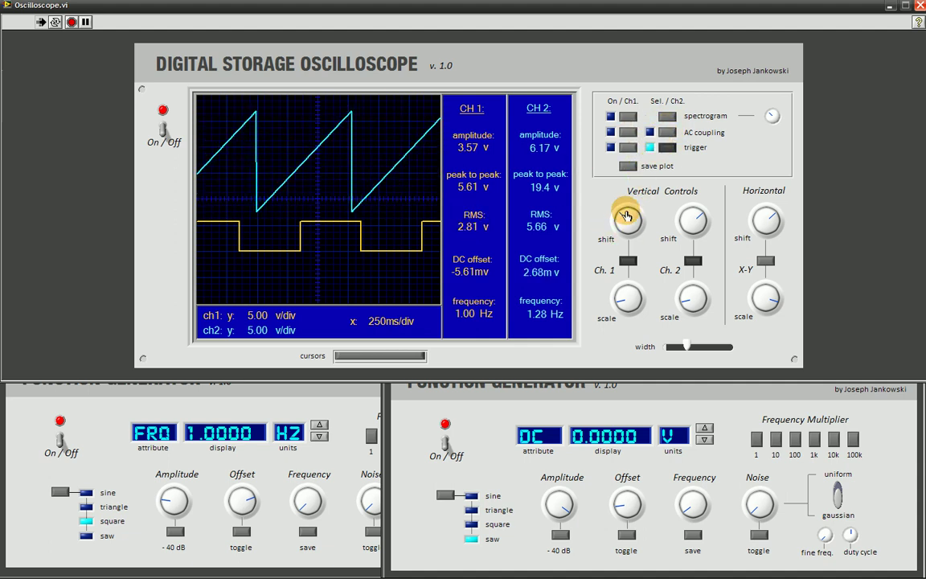
left_click_drag(626, 216, 624, 214)
left_click_drag(693, 215, 700, 218)
left_click_drag(767, 296, 769, 296)
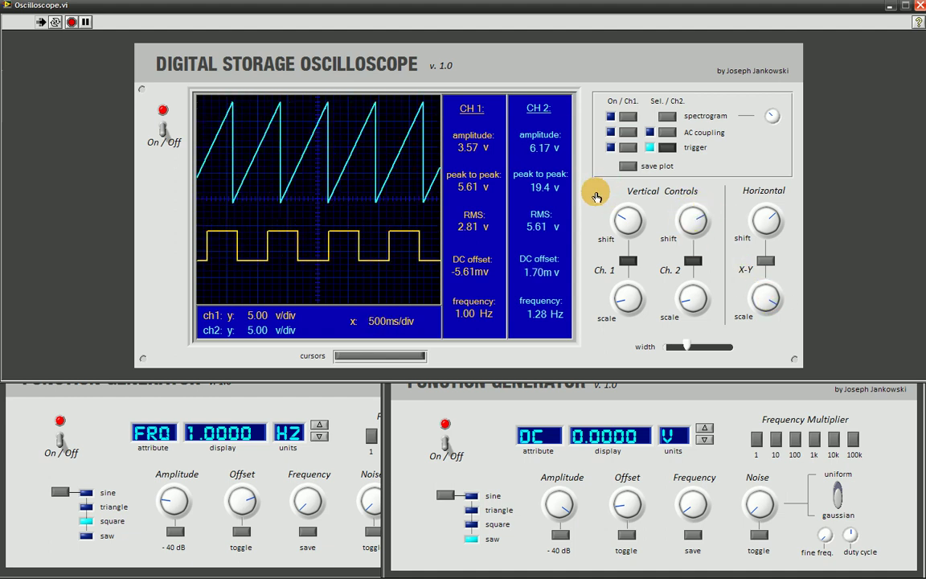
left_click_drag(618, 214, 622, 224)
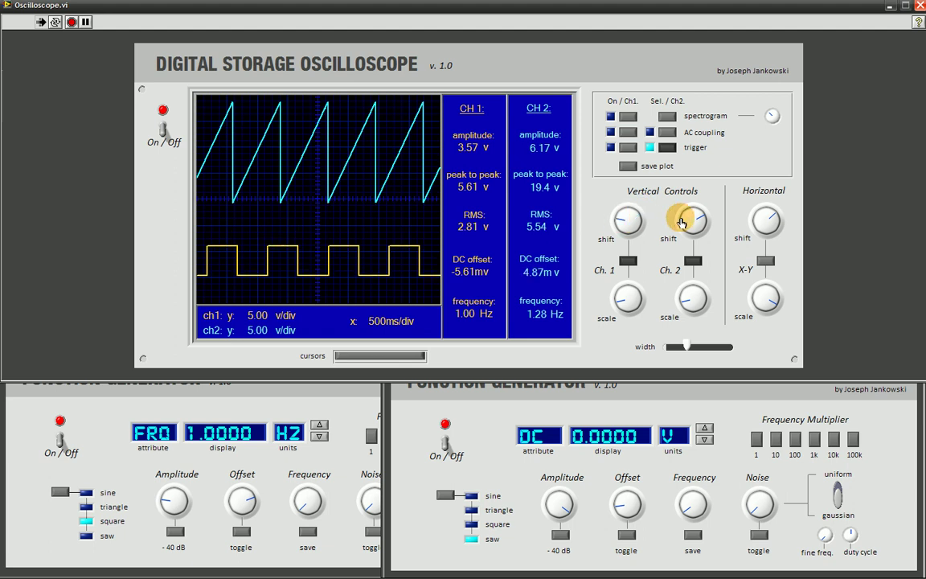
left_click_drag(681, 218, 689, 209)
left_click(627, 166)
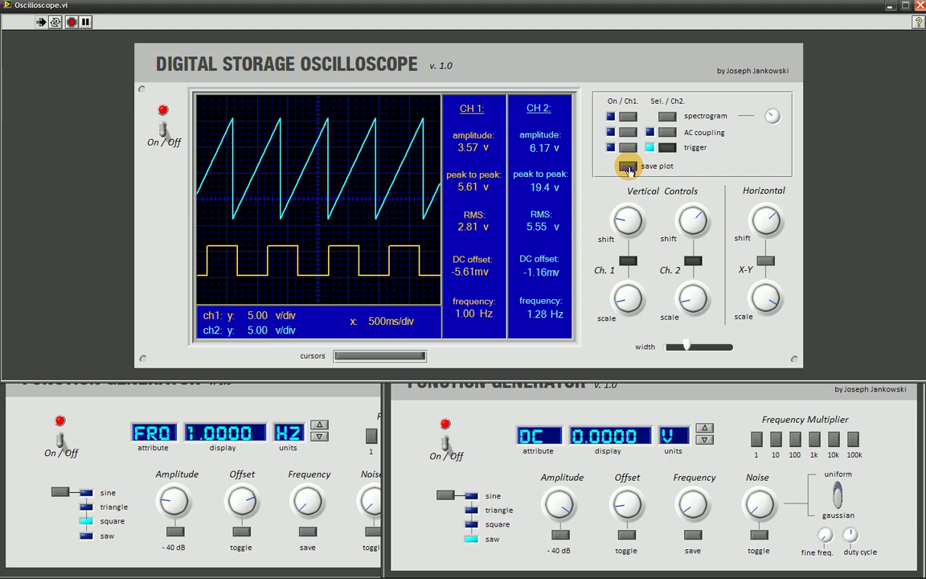
- Open graph.png from the desktop to inspect the plot, then close it and restore the generator window
left_click(105, 386)
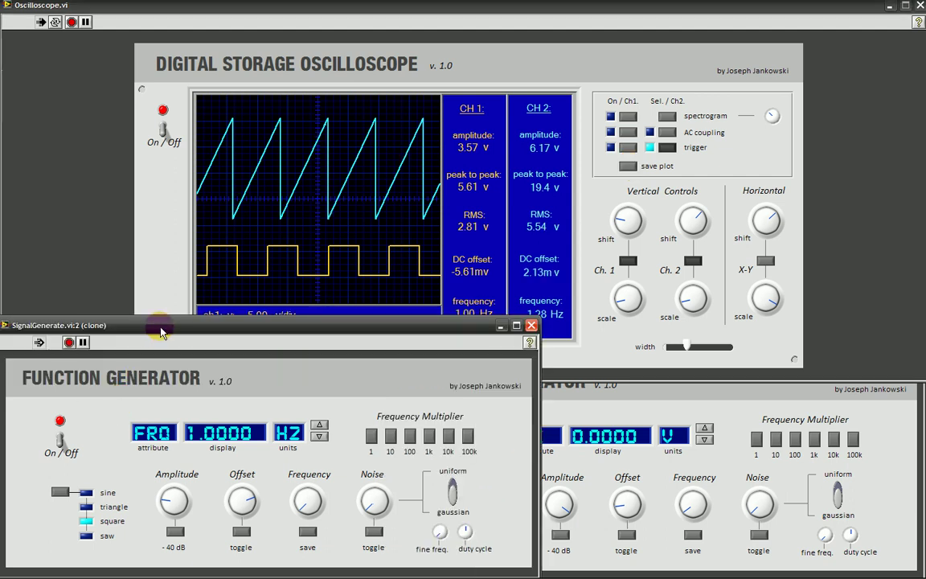
left_click_drag(159, 325, 165, 273)
left_click(167, 545)
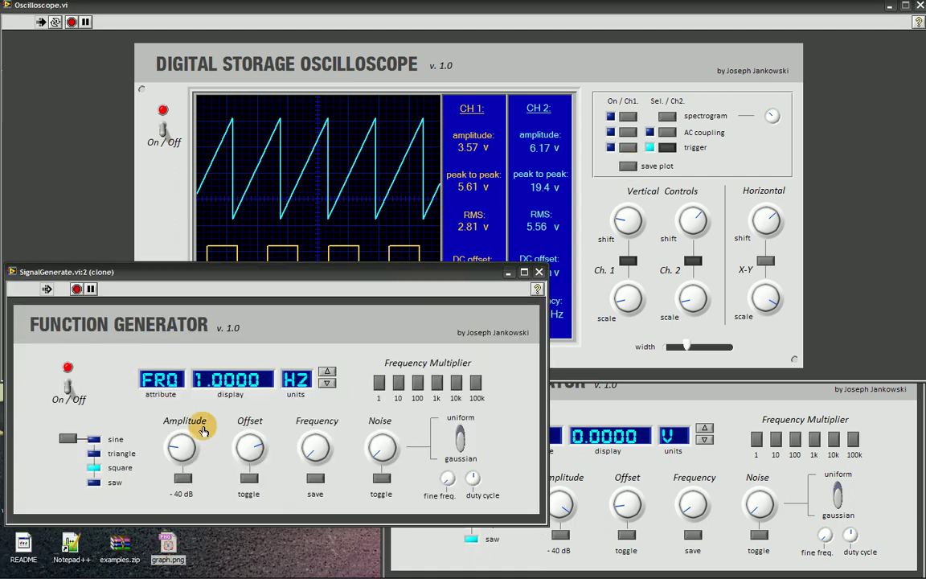
key("Return")
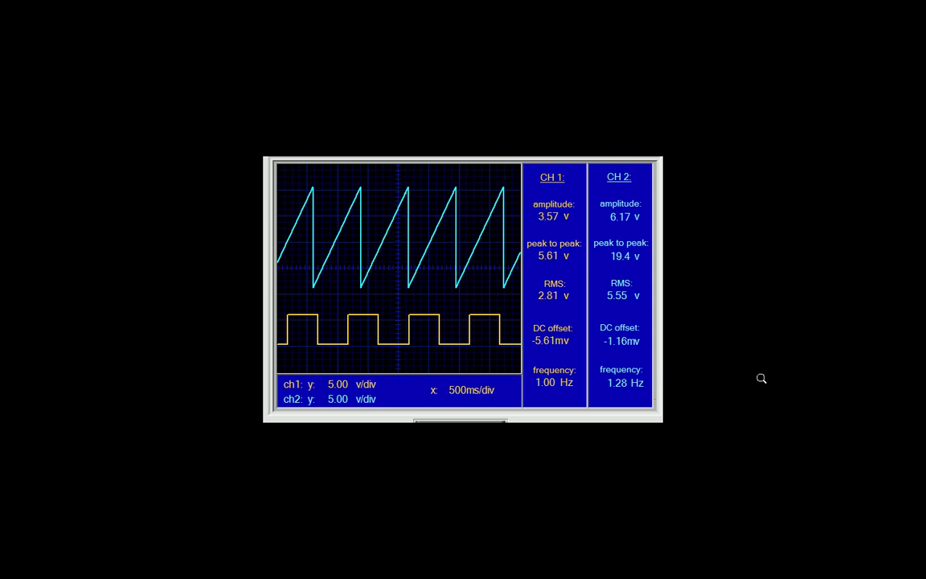
key("Escape")
left_click_drag(465, 273, 459, 326)
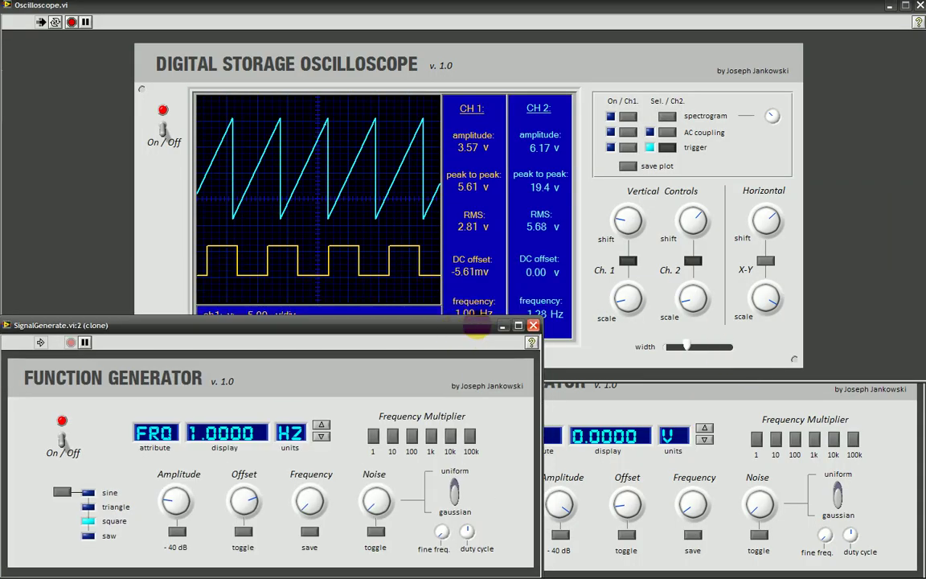
- Raise the oscilloscope and widen the line-width slider for the sawtooth and square-wave traces
left_click(689, 277)
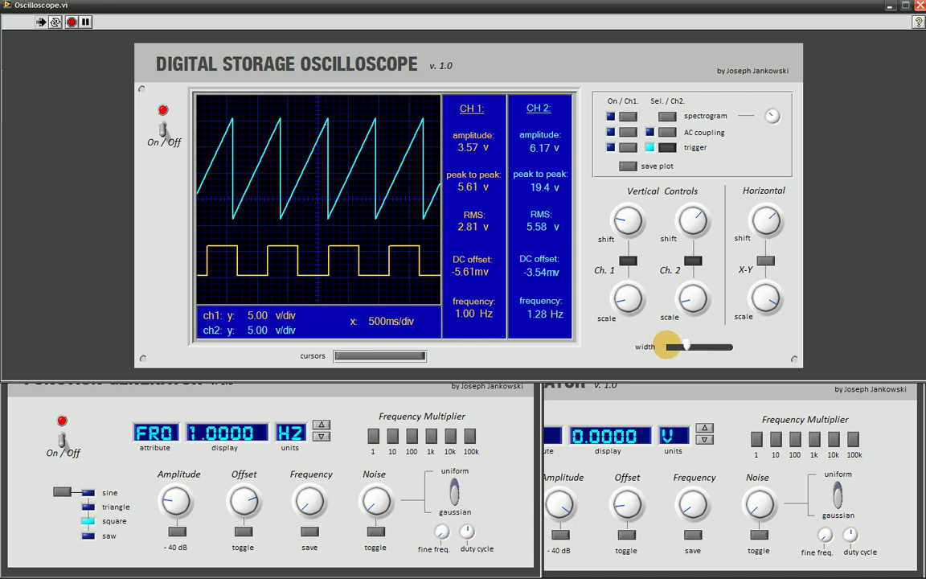
left_click_drag(686, 347, 705, 346)
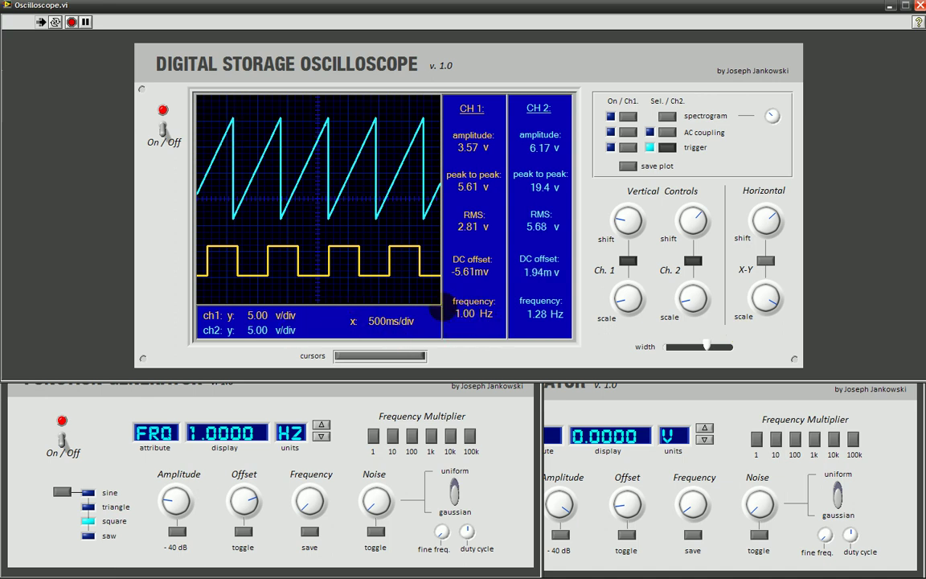
left_click(379, 354)
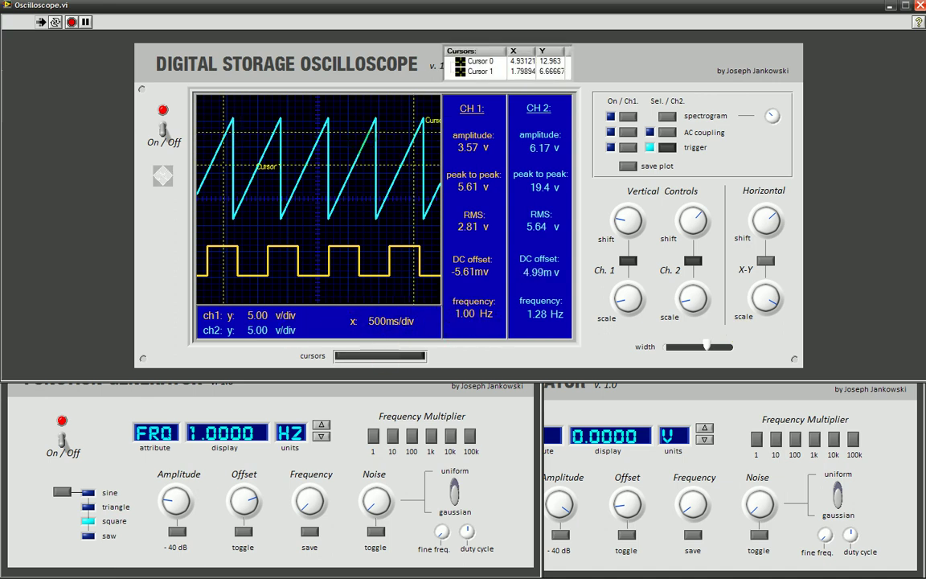
left_click_drag(207, 167, 208, 277)
left_click_drag(369, 131, 389, 244)
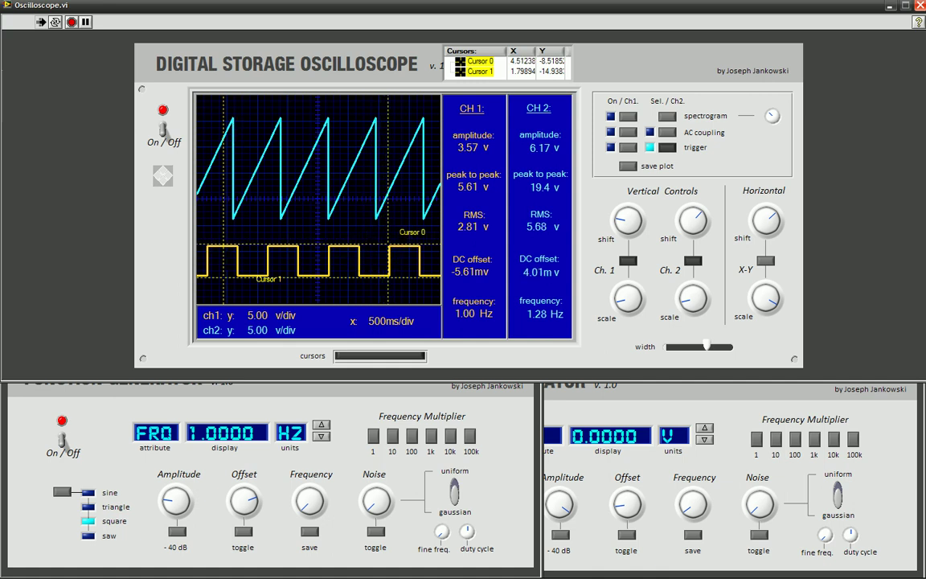
left_click_drag(224, 275, 266, 276)
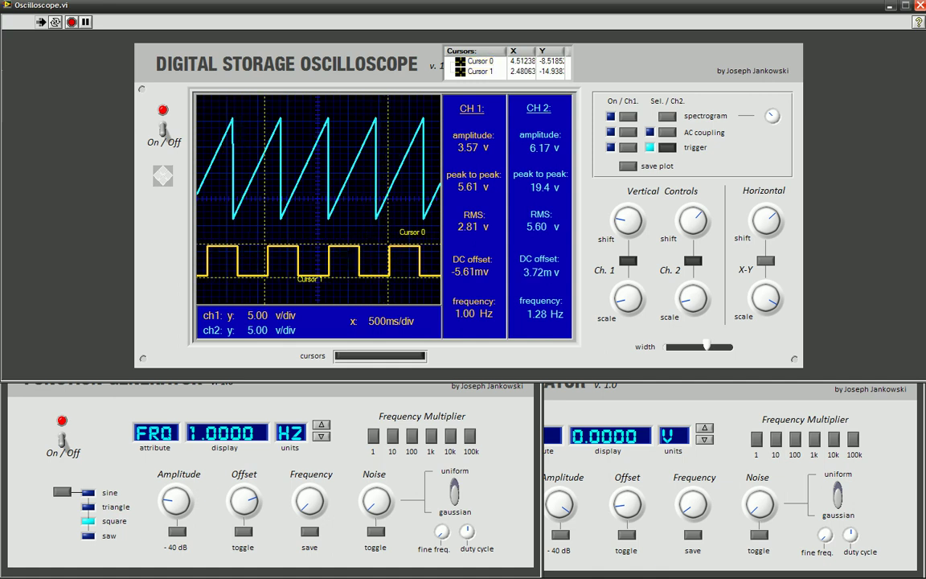
left_click_drag(388, 209, 391, 209)
left_click_drag(267, 276, 271, 275)
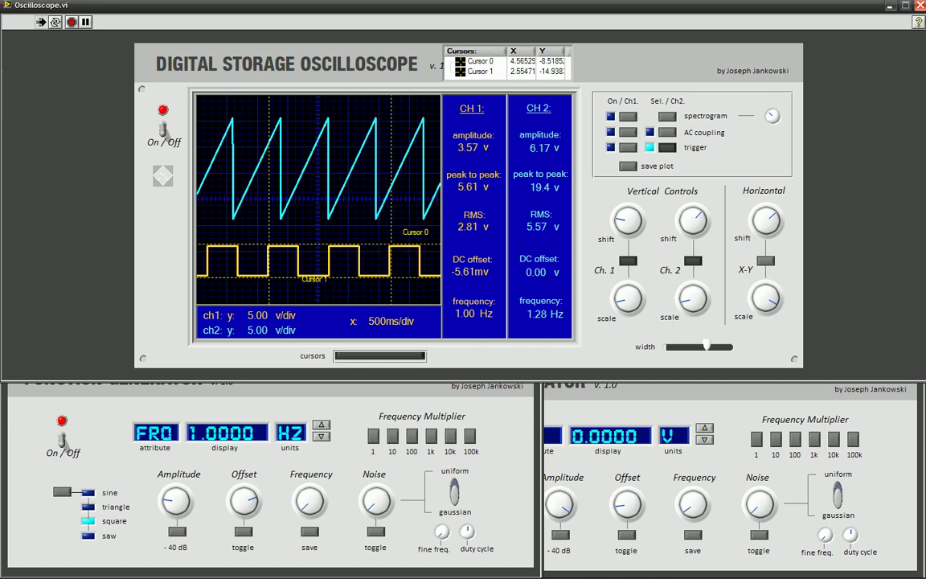
left_click_drag(392, 209, 361, 209)
left_click_drag(269, 275, 234, 276)
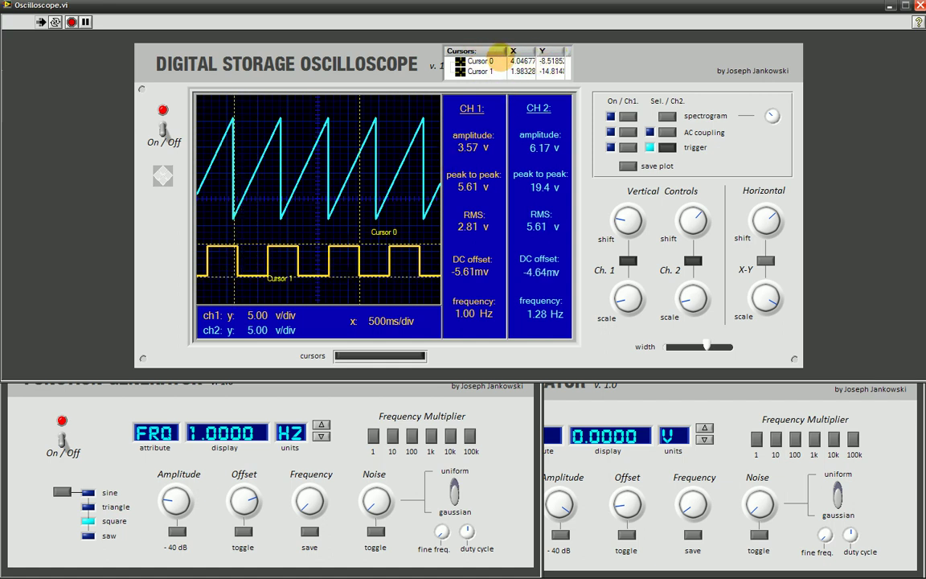
left_click(509, 61)
key("Return")
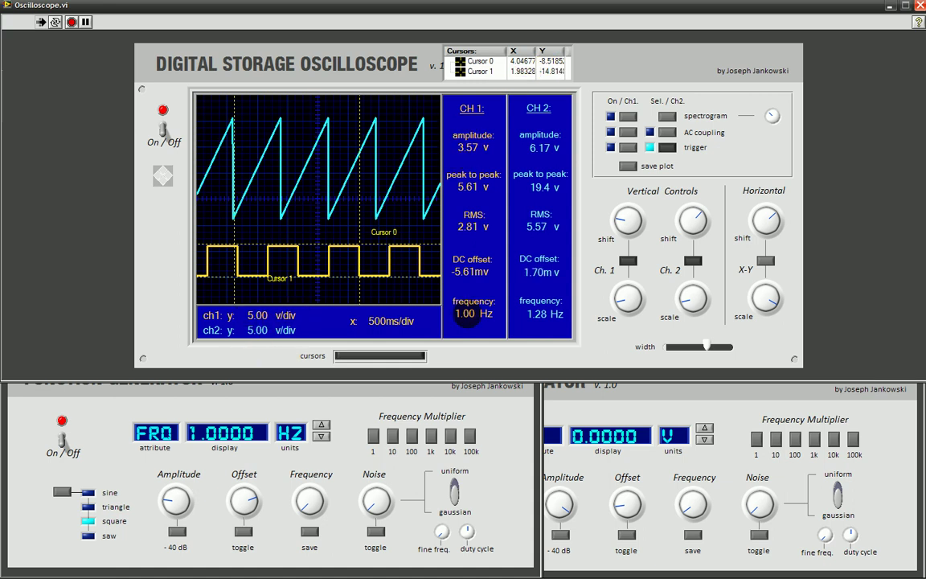
left_click(543, 62)
key("Return")
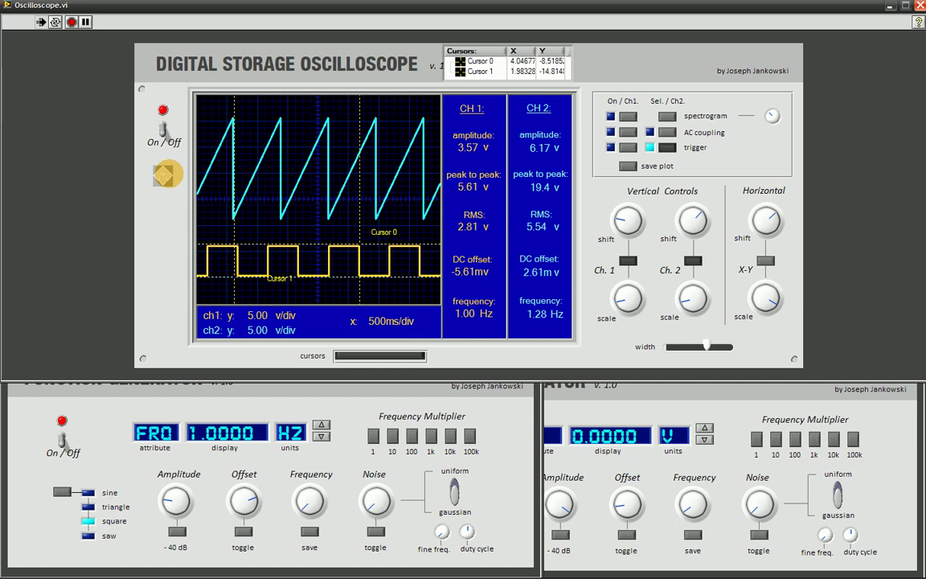
left_click(168, 176)
left_click(155, 175)
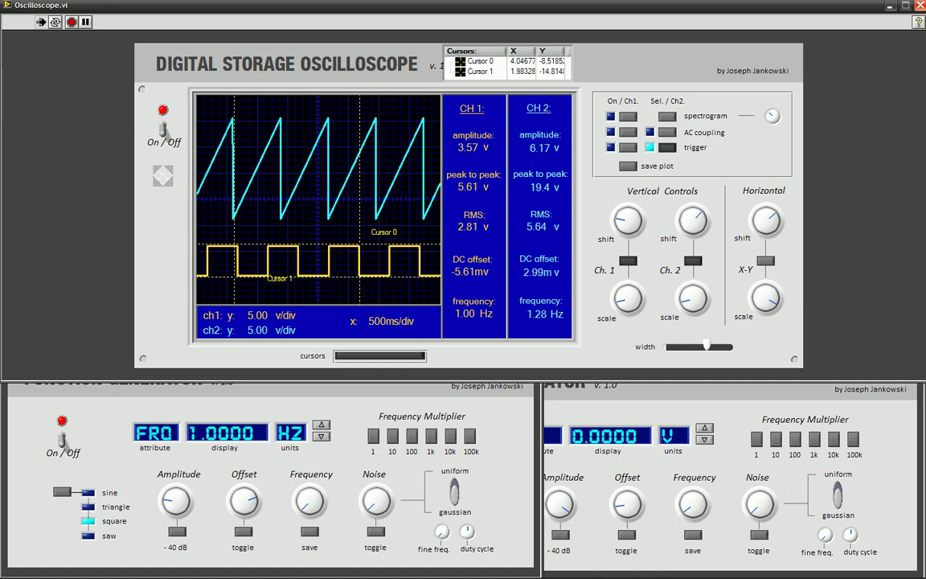
left_click(480, 61)
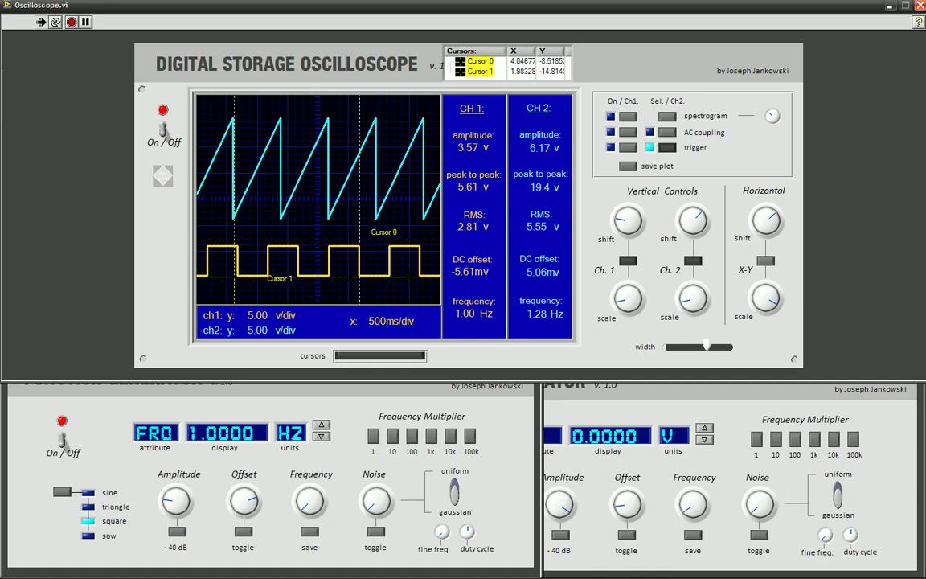
left_click(379, 353)
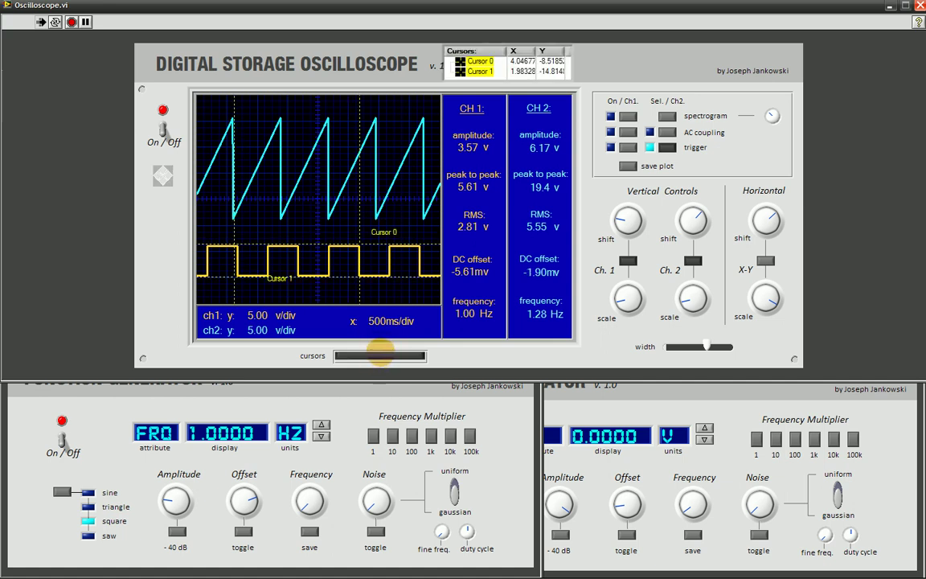
left_click(630, 261)
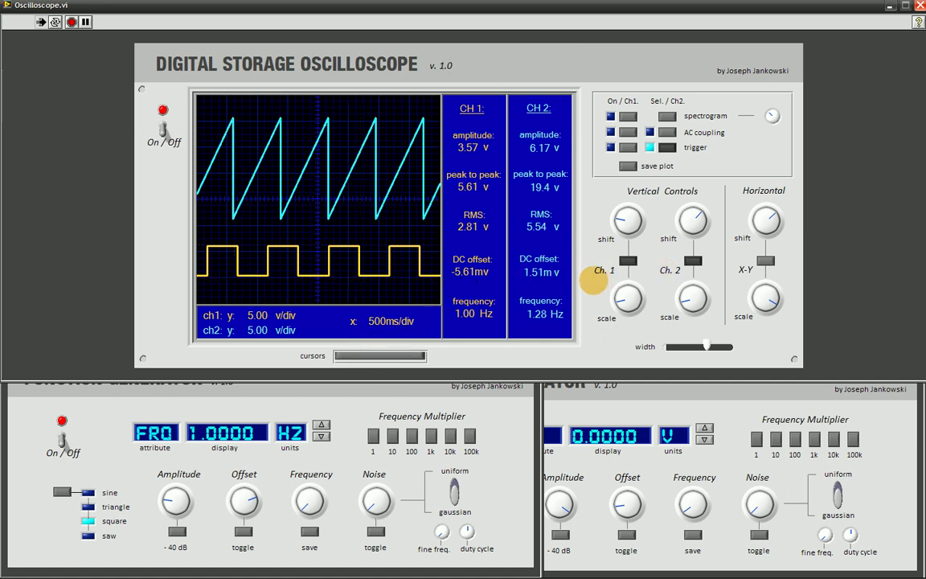